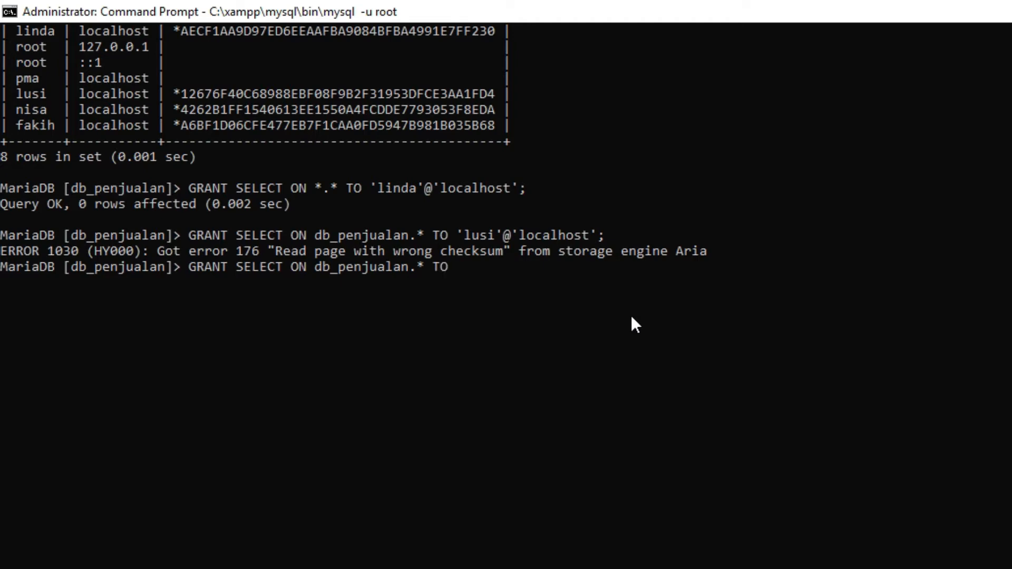
Step: Complete the repeated SELECT grant on db_penjualan.*, and grant SELECT on db_penjualan.tbl_barang to the second-to-last localhost account in the user list
type("'@'localhost';")
key("Return")
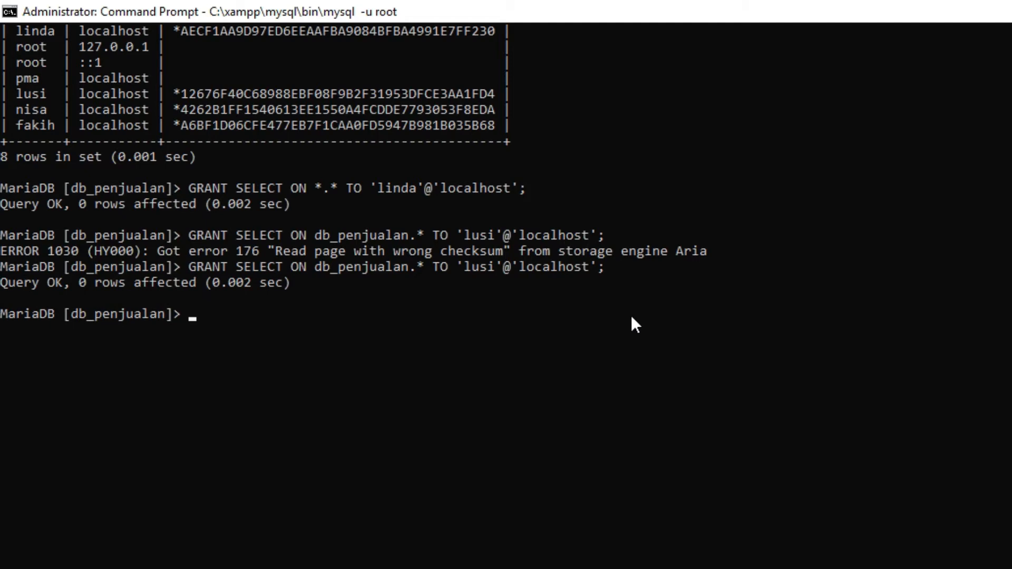
type("GRANT SELECT ON")
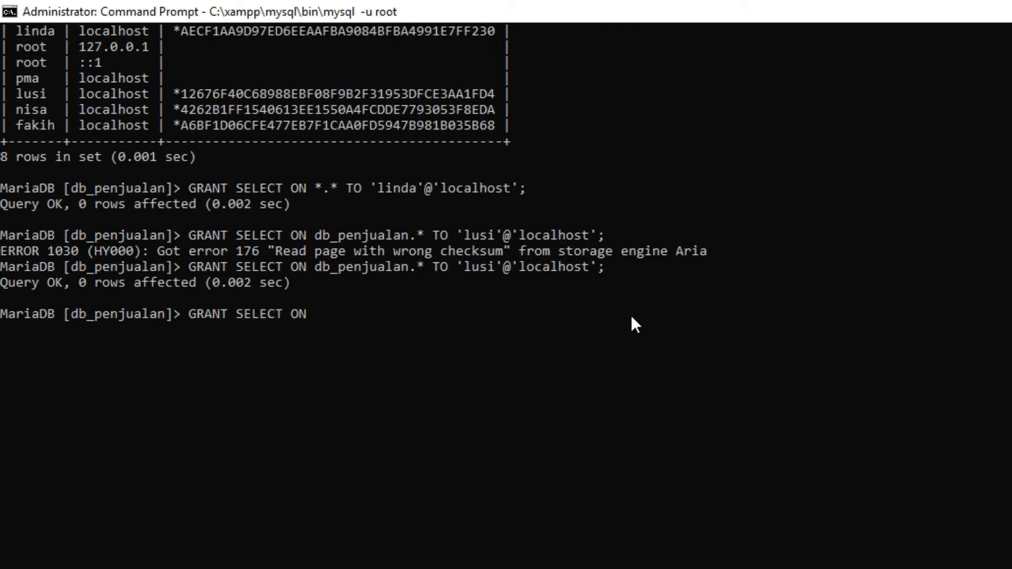
type(" db_penjualan.tbl_bar")
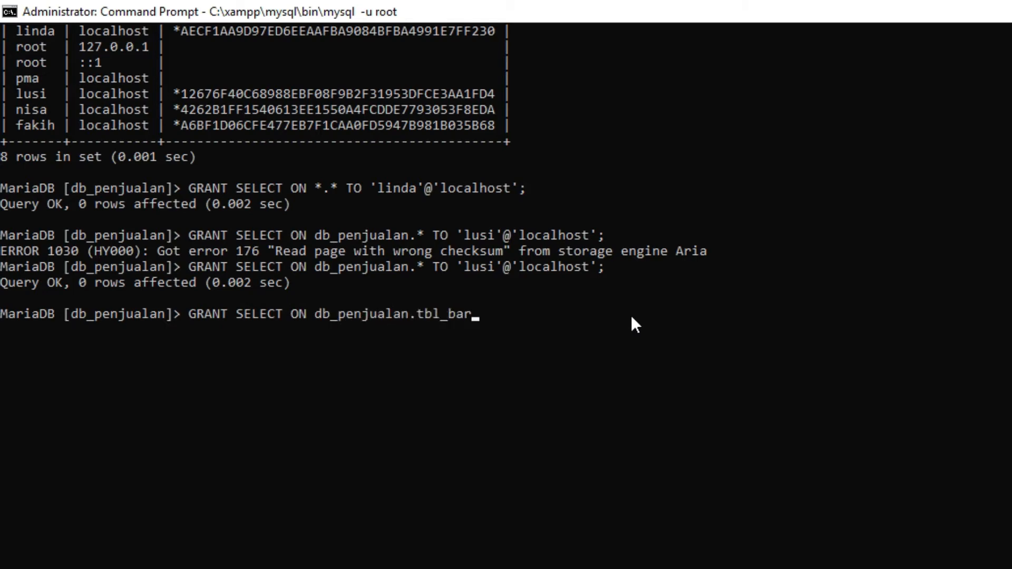
type("ang TO 'nisa")
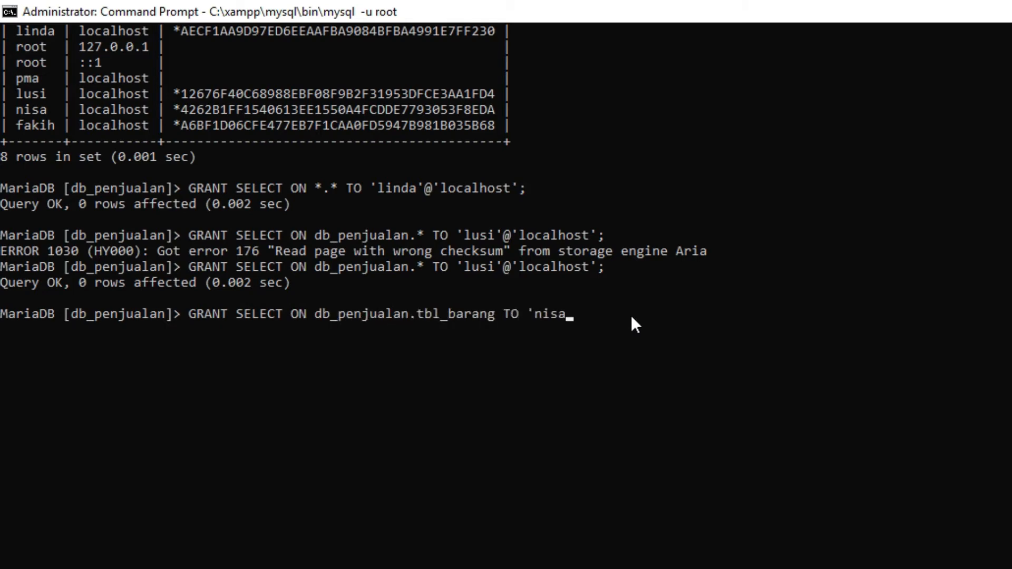
type("'@'localhost';")
key("Return")
Step: Grant SELECT on columns barang_id, barang_nama and barang_satuan of db_penjualan.tbl_barang to the last localhost account in the user list
type("GRANT ")
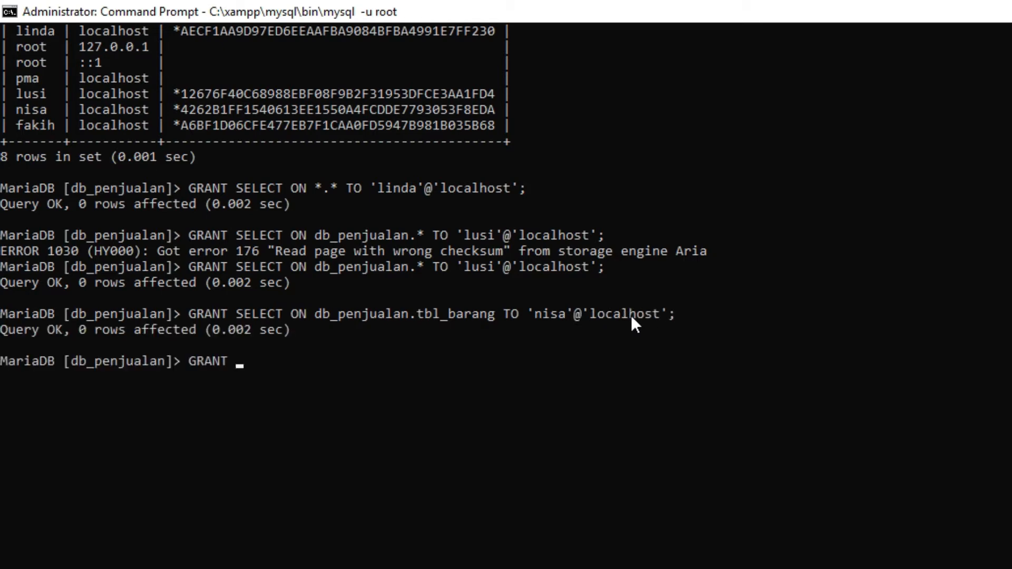
type("SELECT (barang_id")
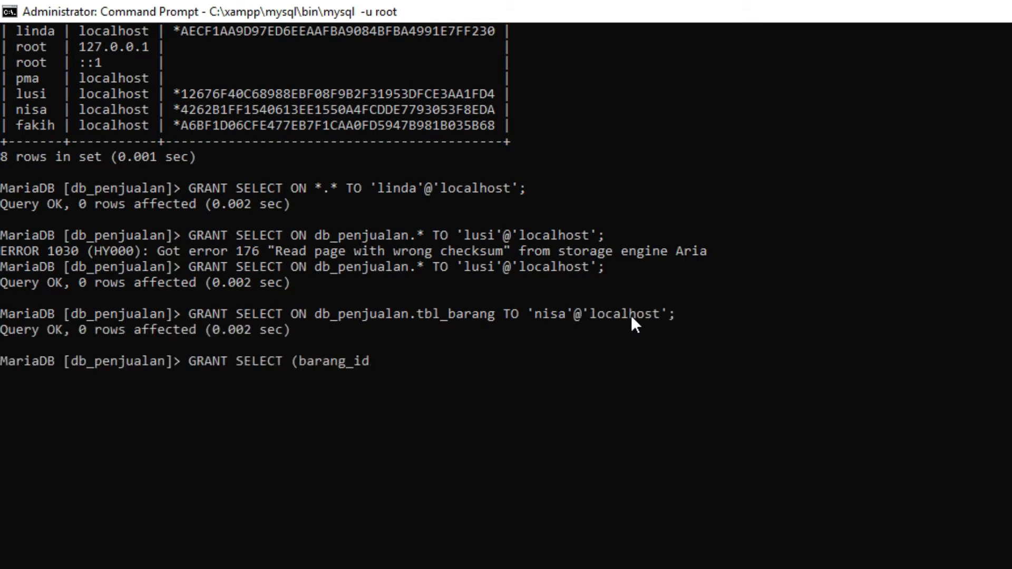
type(", barang_nama, barang_satuan) ON db_penjualan.tbl_barang TO 'fakih'@'localhost")
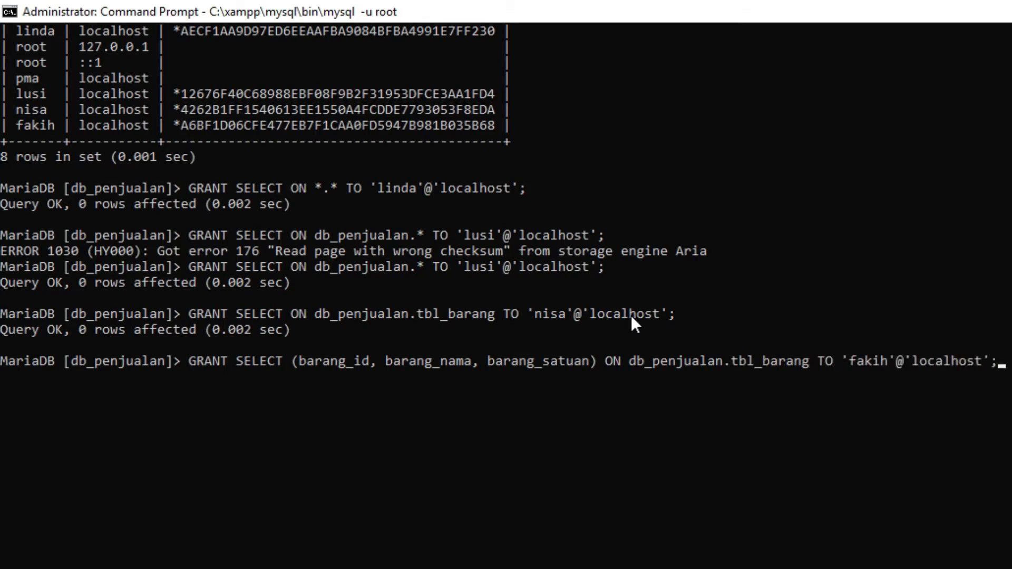
type("';")
key("Return")
Step: Show the grants of the localhost account that was given SELECT on all databases (*.*)
scroll(480, 386, "down", 3)
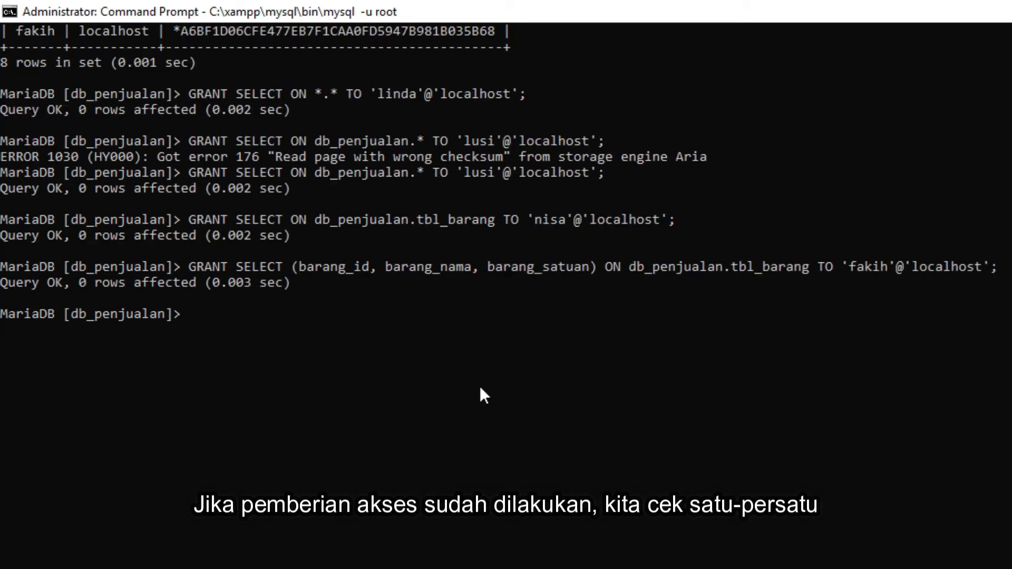
type("SHOW GRA")
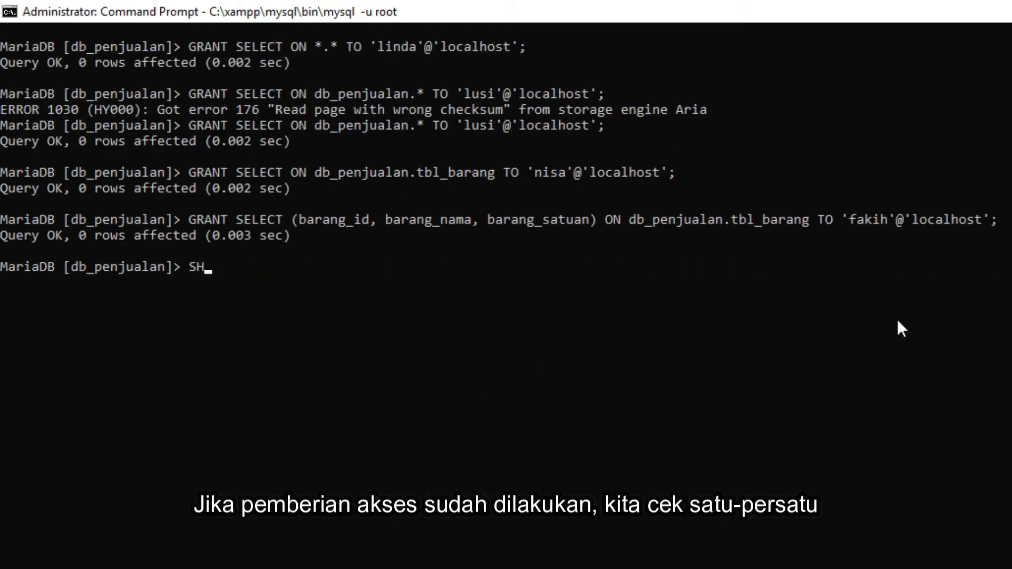
type("NTS ")
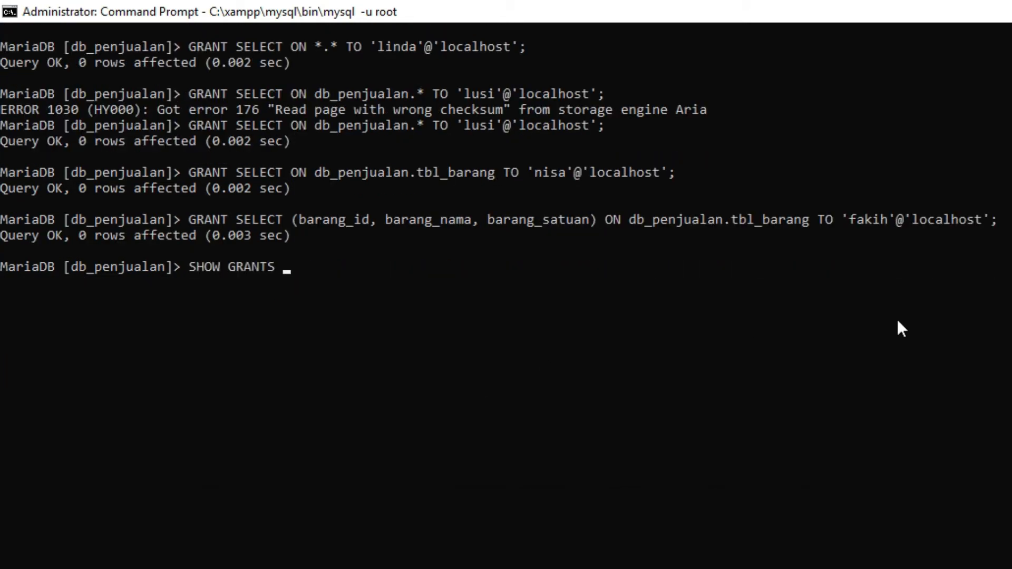
type("FOR 'linda")
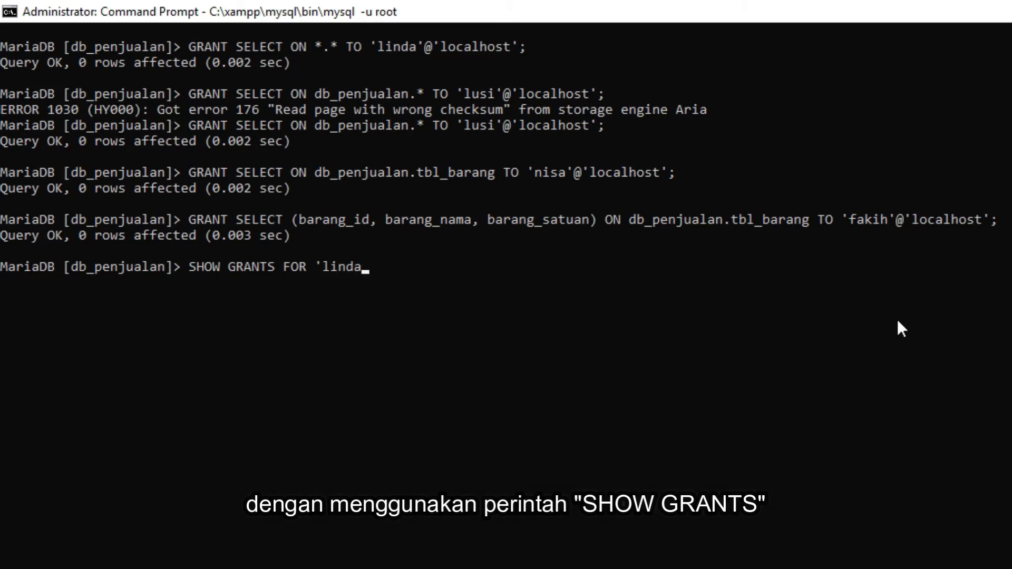
type("'@'lo")
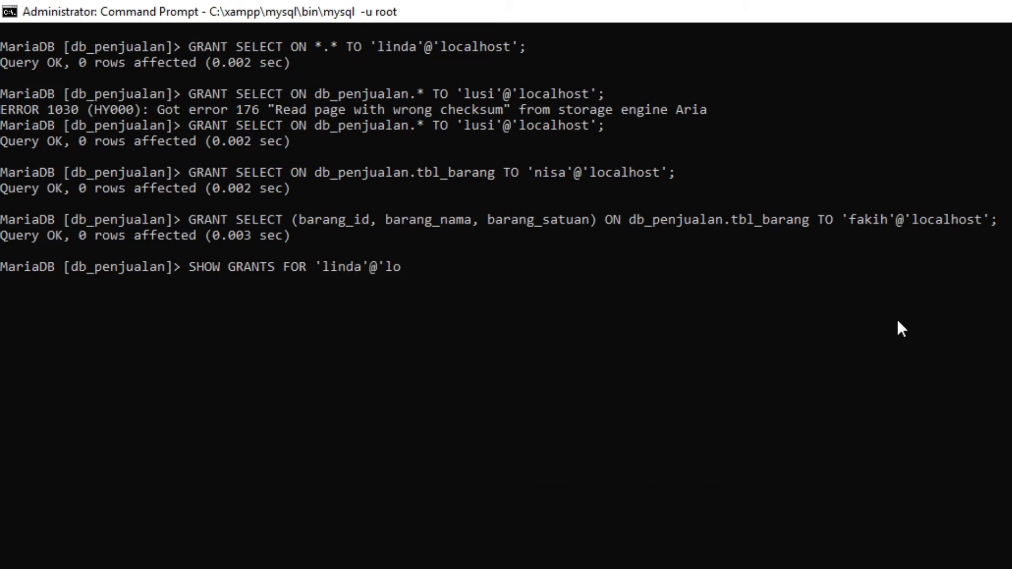
type("calhost';")
key("Return")
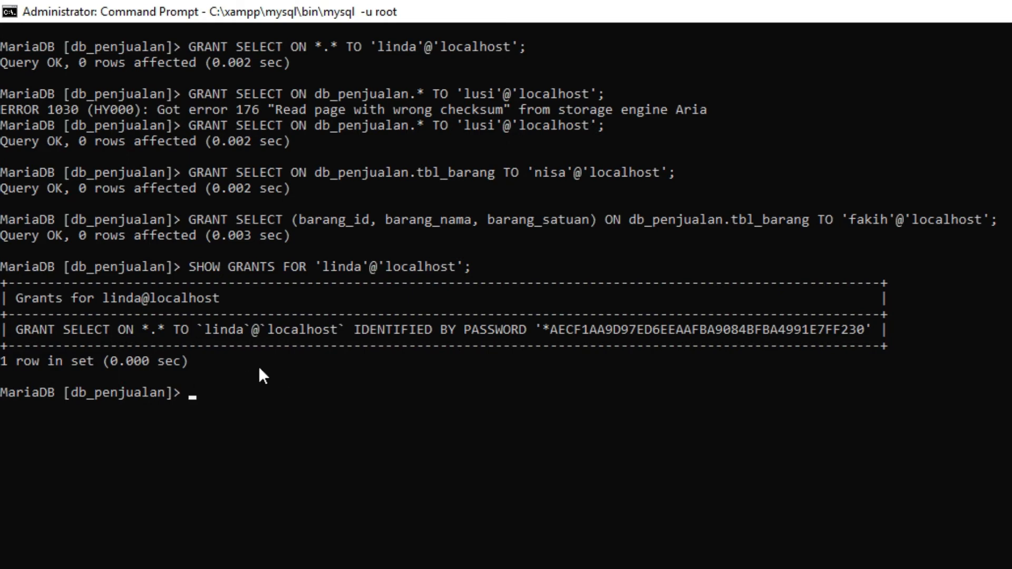
Step: Show the grants of the localhost account that was given SELECT on db_penjualan.*
scroll(260, 370, "down", 2)
type("SHW")
key("BackSpace")
key("BackSpace")
key("BackSpace")
type("SHOW GRANTS FOR 'lusi'@'localhost';")
key("Return")
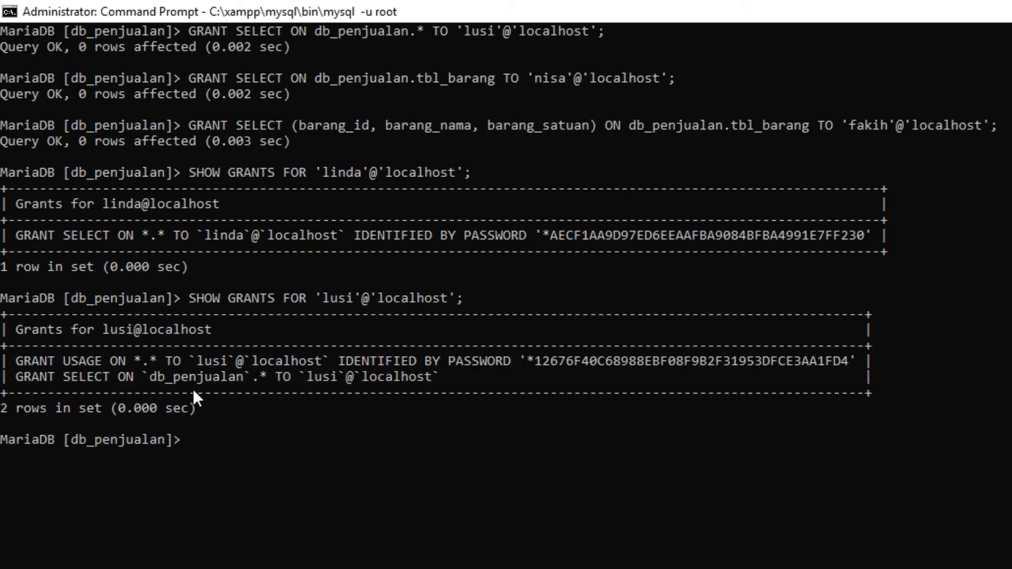
Step: Show the grants of the localhost account that was given SELECT on the whole tbl_barang table
scroll(353, 414, "down", 4)
type("SHOW ")
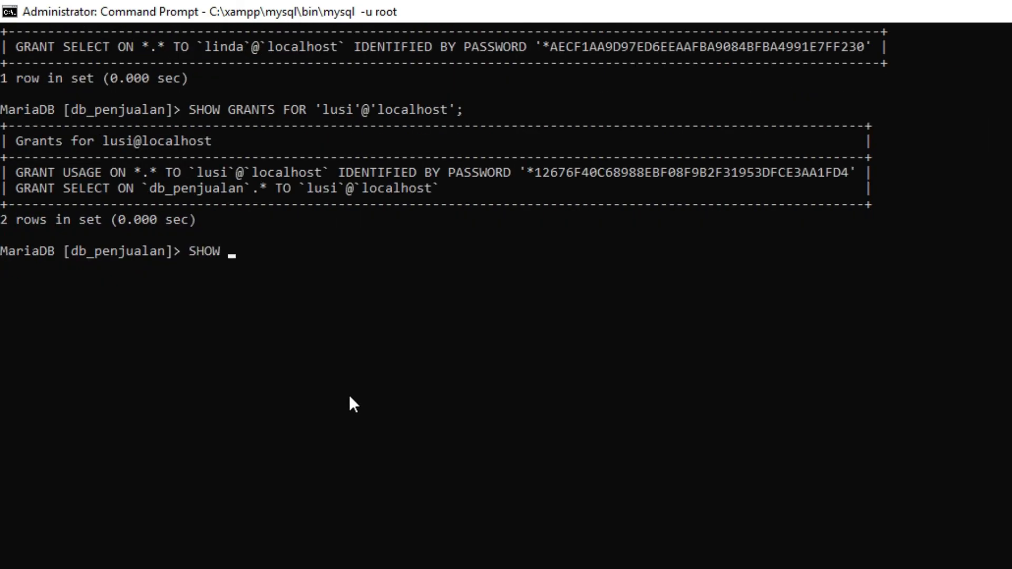
type("GRANTS FOR 'nisa'@local")
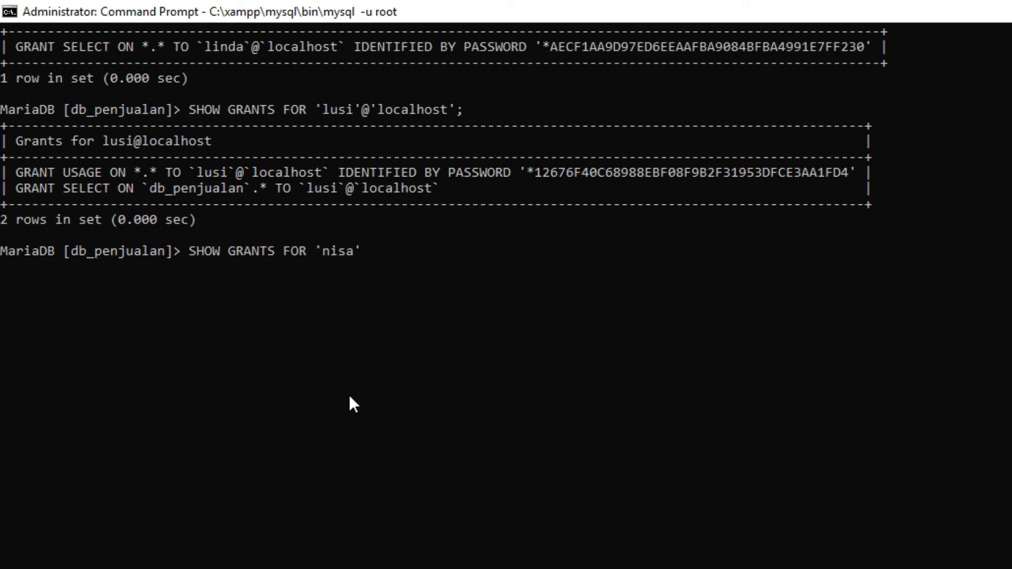
key("BackSpace")
key("BackSpace")
key("BackSpace")
key("BackSpace")
key("BackSpace")
type("'localhost';")
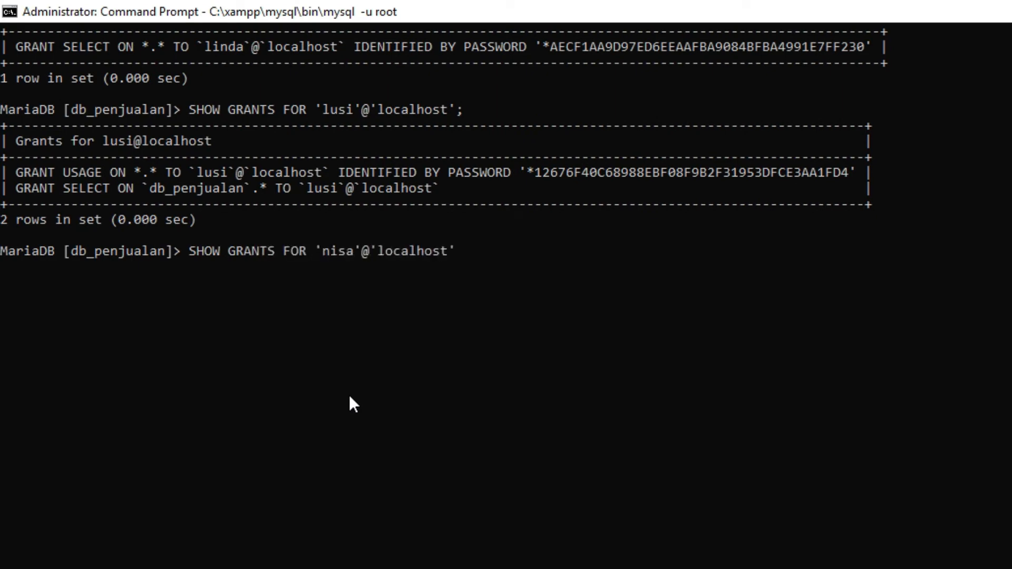
key("Return")
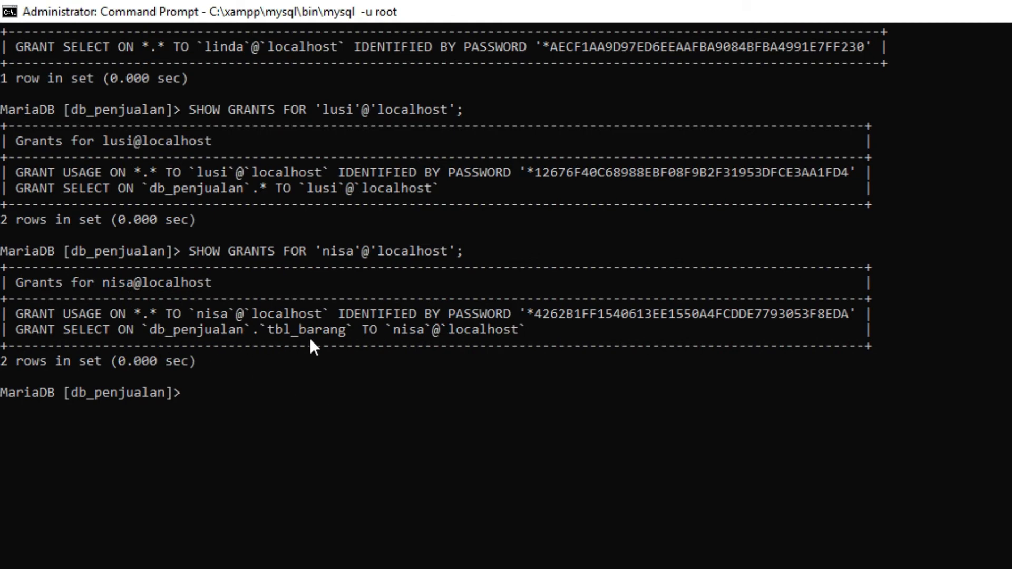
Step: Show the grants of the localhost account that was given column-level SELECT on tbl_barang
scroll(346, 338, "down", 4)
type("SHOW G")
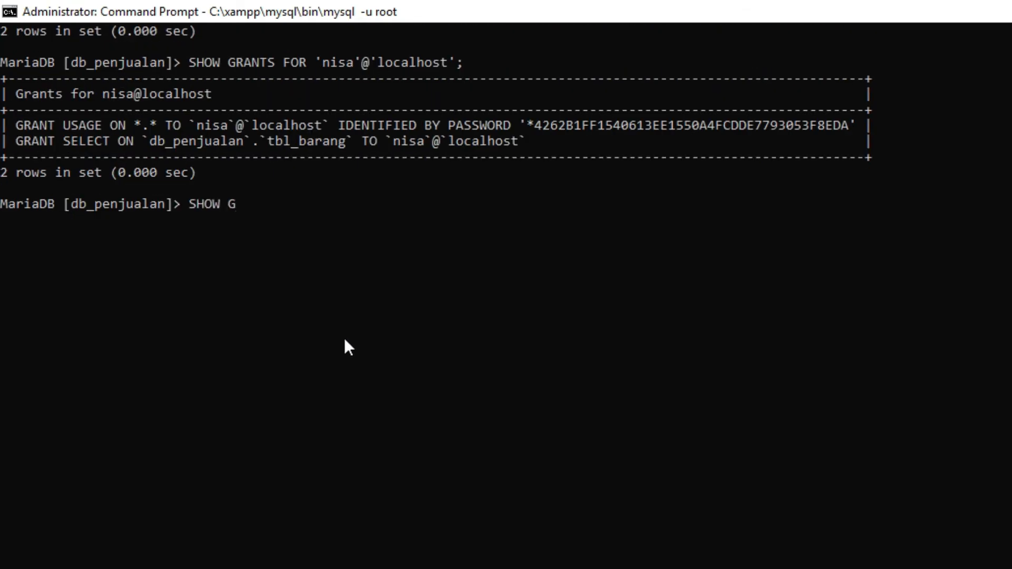
type("RANTS FOR 'fakih'@'localhost';")
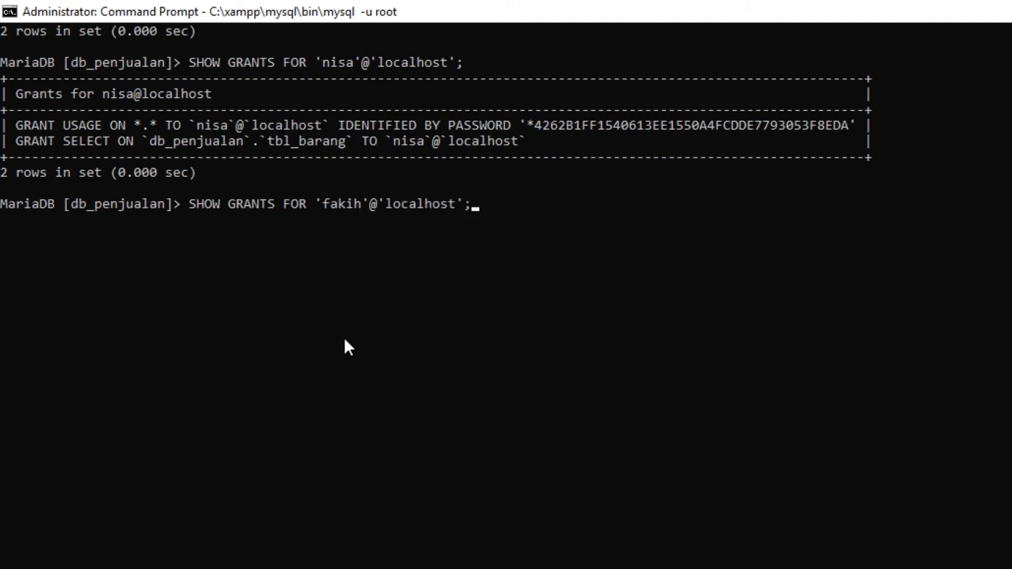
key("Return")
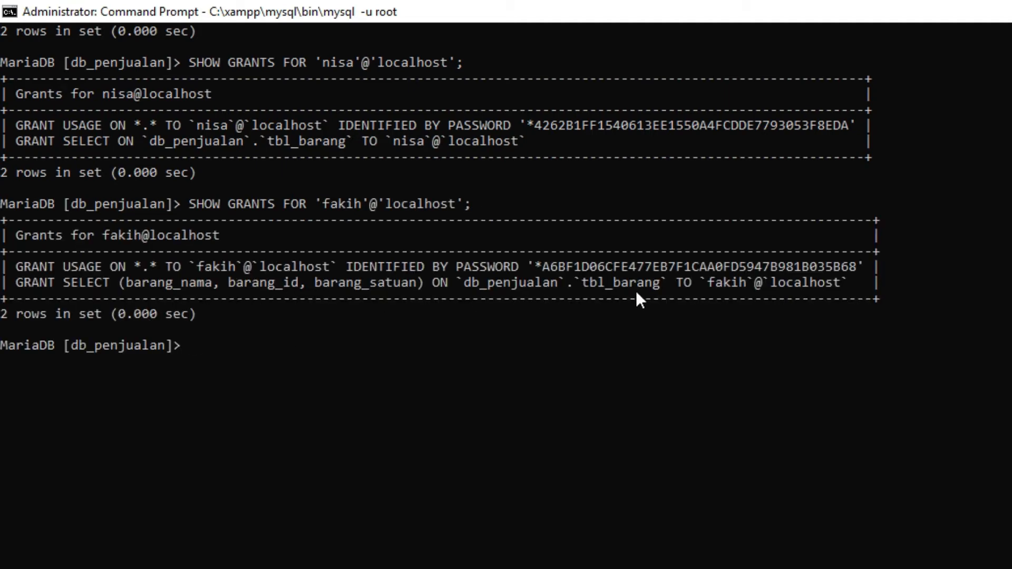
Step: Quit the root session and log in through C:\xampp\mysql\bin\mysql as the account with SELECT on *.*, entering the account password
scroll(345, 355, "down", 4)
type("quit")
key("Return")
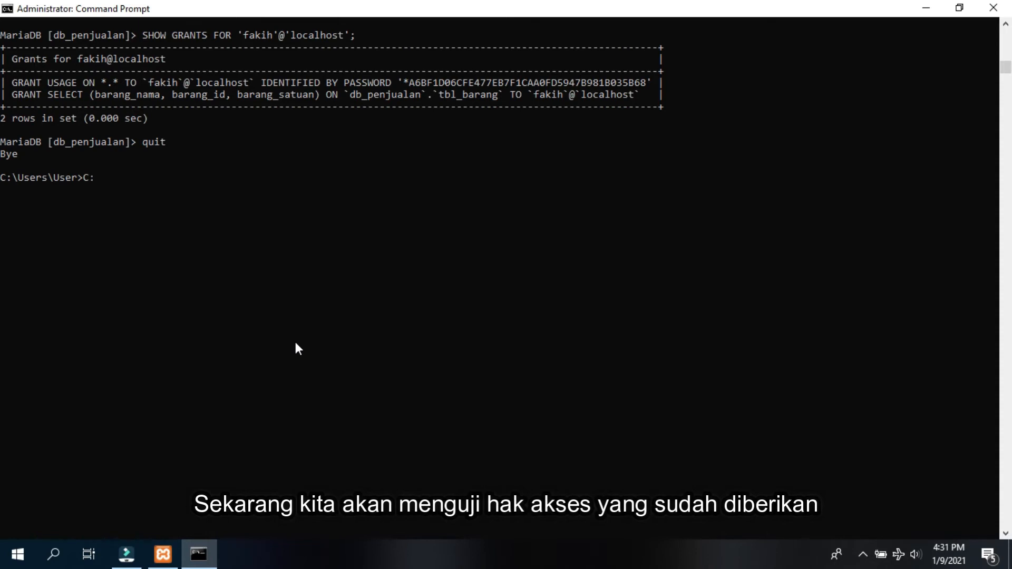
type("C:\\xampp\\mysql\\bin\\mysql -u linda -p")
key("Return")
type("*********")
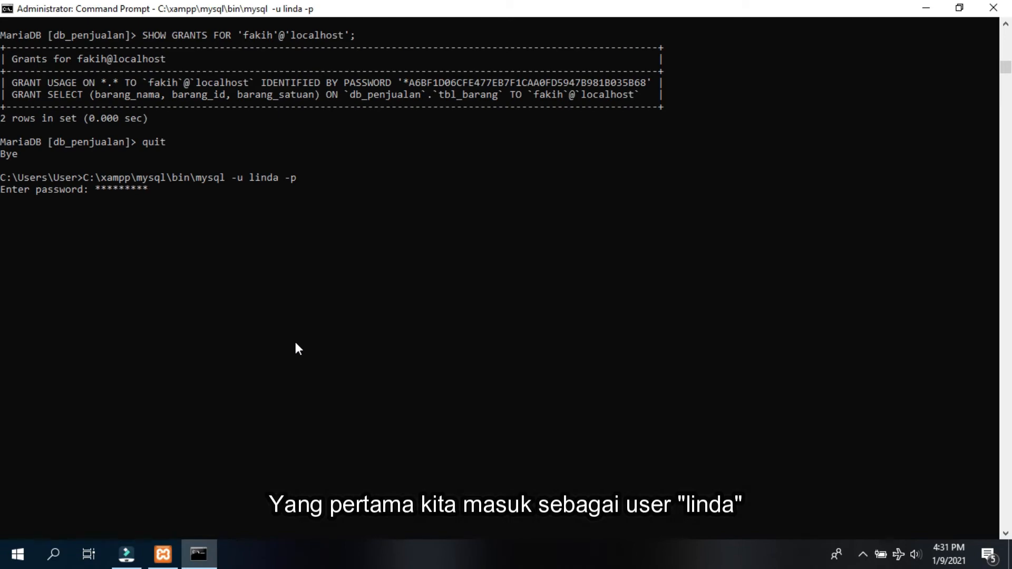
key("Return")
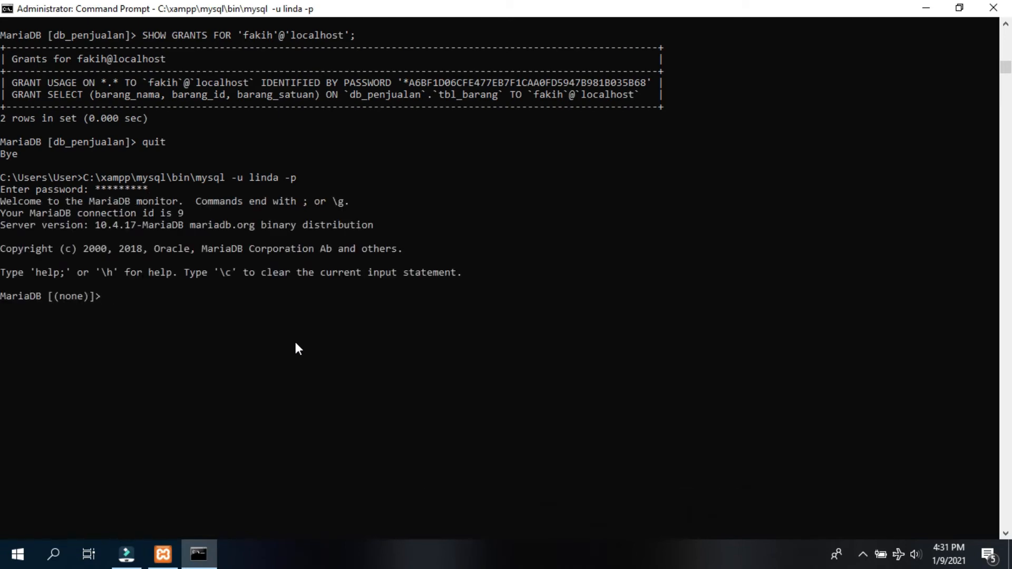
Step: List the databases accessible to the logged-in account with SHOW DATABASES, and quit the session
type("SHOW DATABASES;")
key("Return")
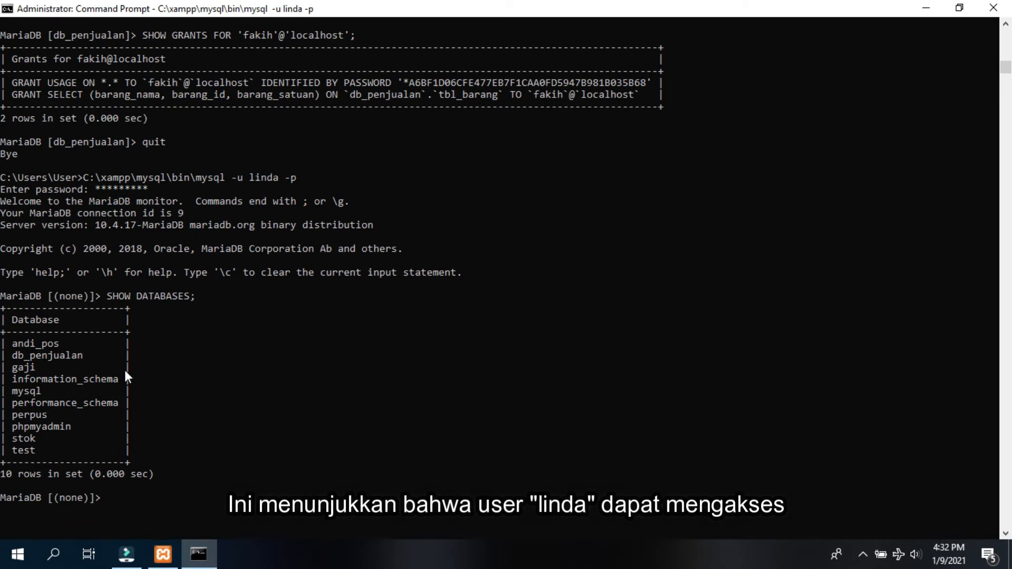
scroll(124, 368, "down", 4)
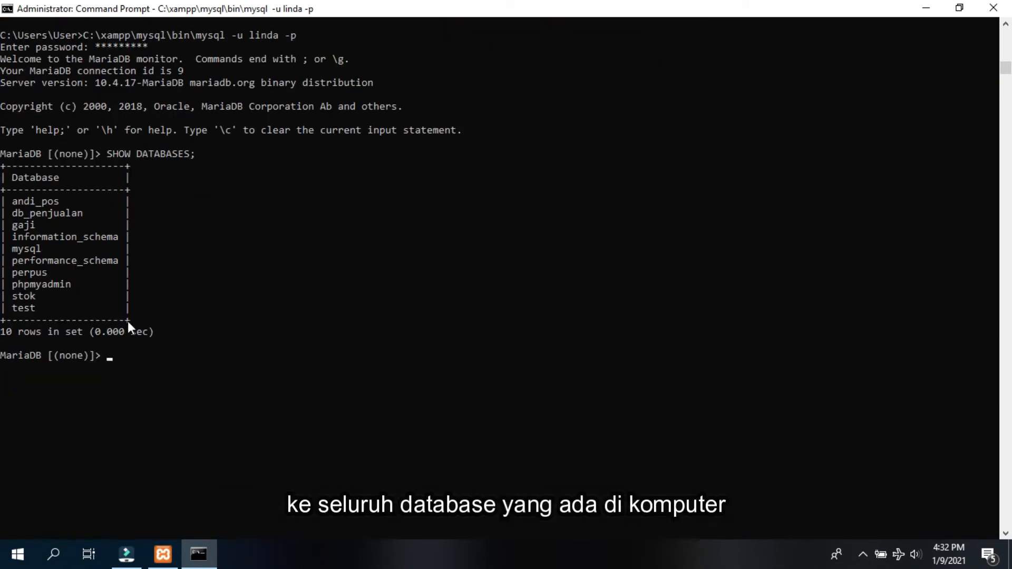
type("QUIT")
key("Return")
Step: Log in through C:\xampp\mysql\bin\mysql as the account with SELECT on db_penjualan.*, entering the account password
scroll(228, 312, "down", 11)
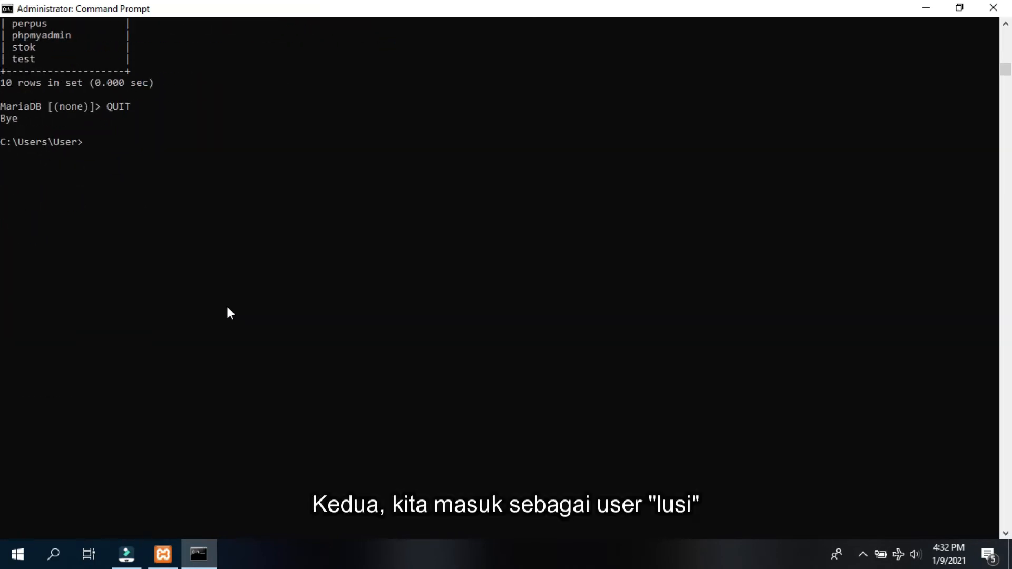
type("C:\\xampp\\mysql\\bin\\mysql -u li")
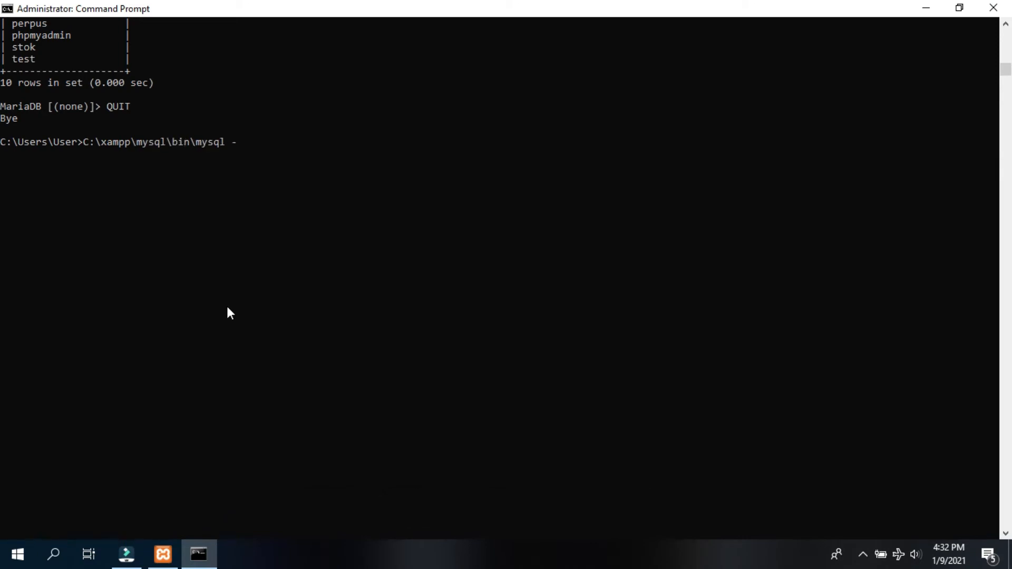
key("BackSpace")
type("usi -p")
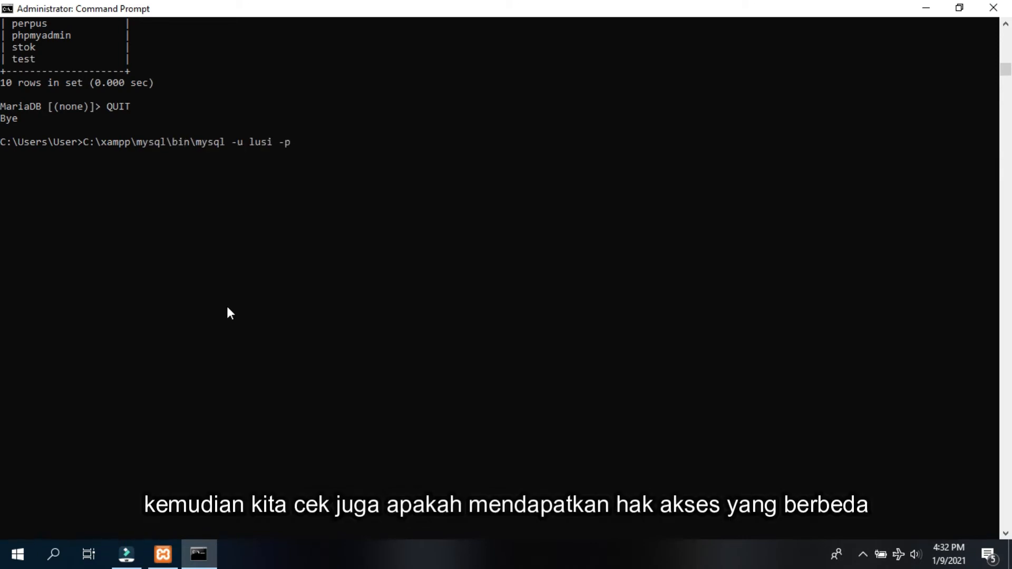
key("Return")
type("******")
key("BackSpace")
key("BackSpace")
key("BackSpace")
key("BackSpace")
key("BackSpace")
key("BackSpace")
type("********")
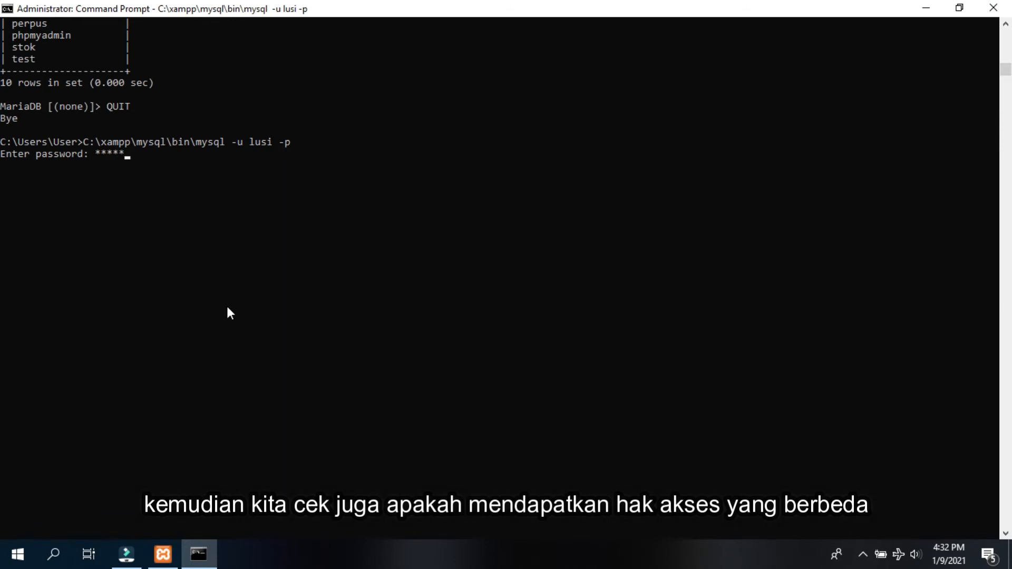
key("Return")
Step: List the databases accessible to the account restricted to db_penjualan with SHOW DATABASES
type("SHOW DATA")
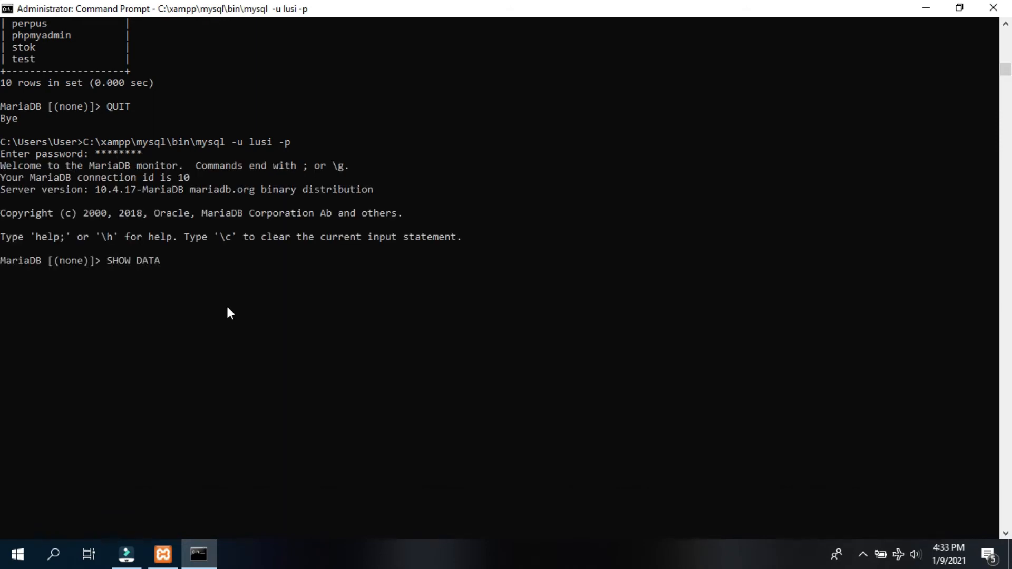
type("BASES;")
key("Return")
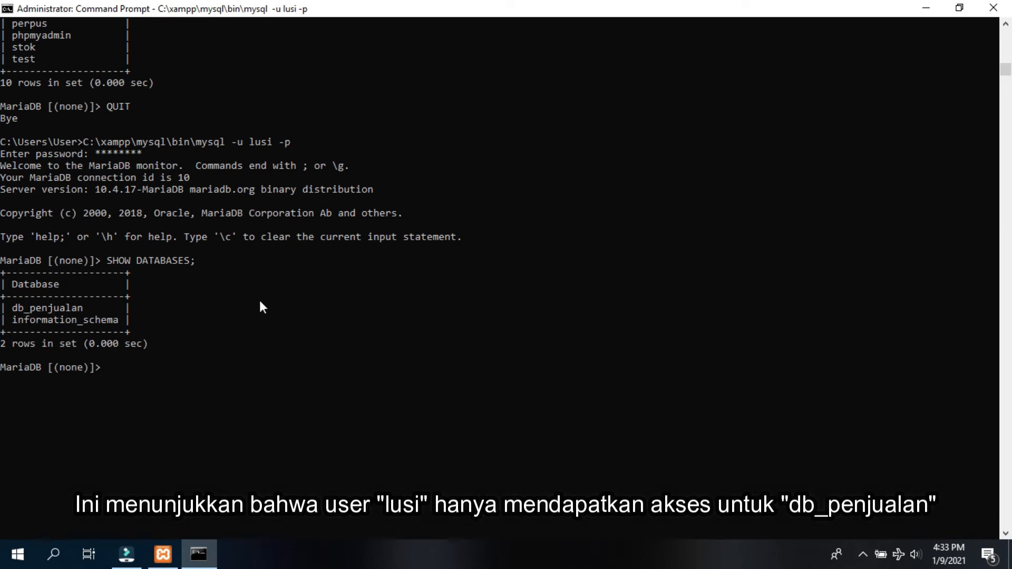
Step: Switch to db_penjualan and list its tables with SHOW TABLES
scroll(259, 286, "down", 3)
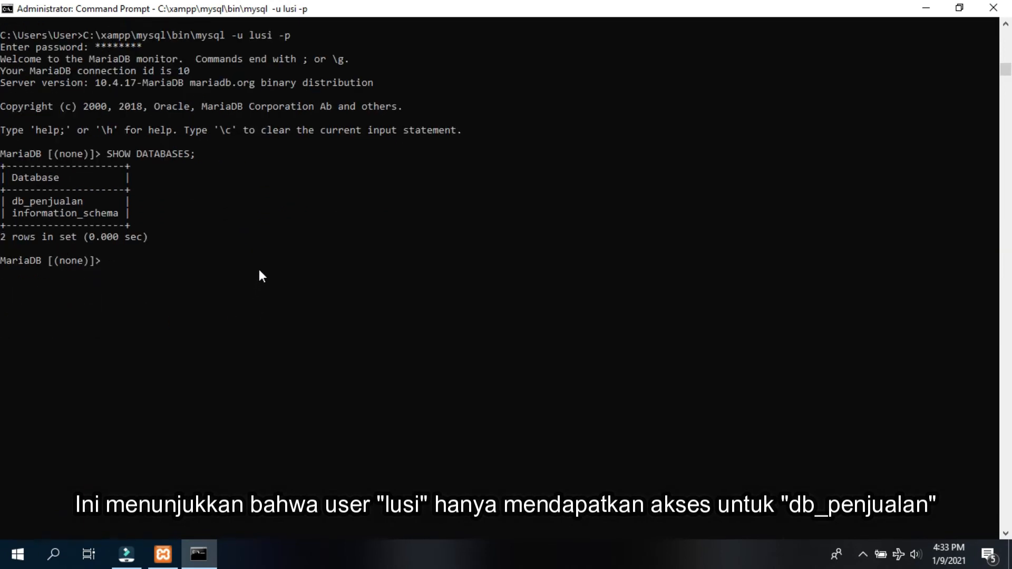
type("USE db_penjualan;")
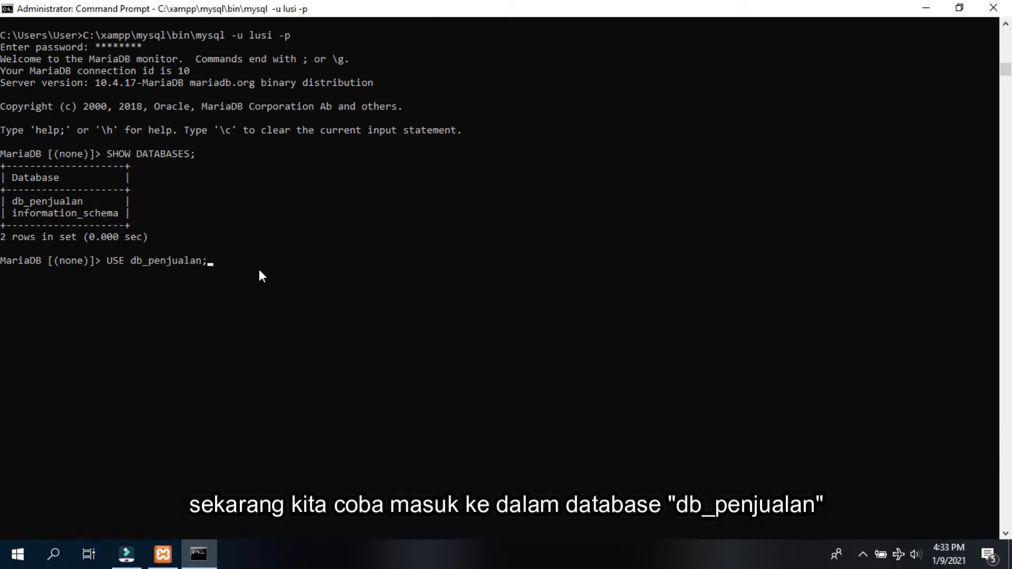
key("Return")
type("SHOW TABLES;")
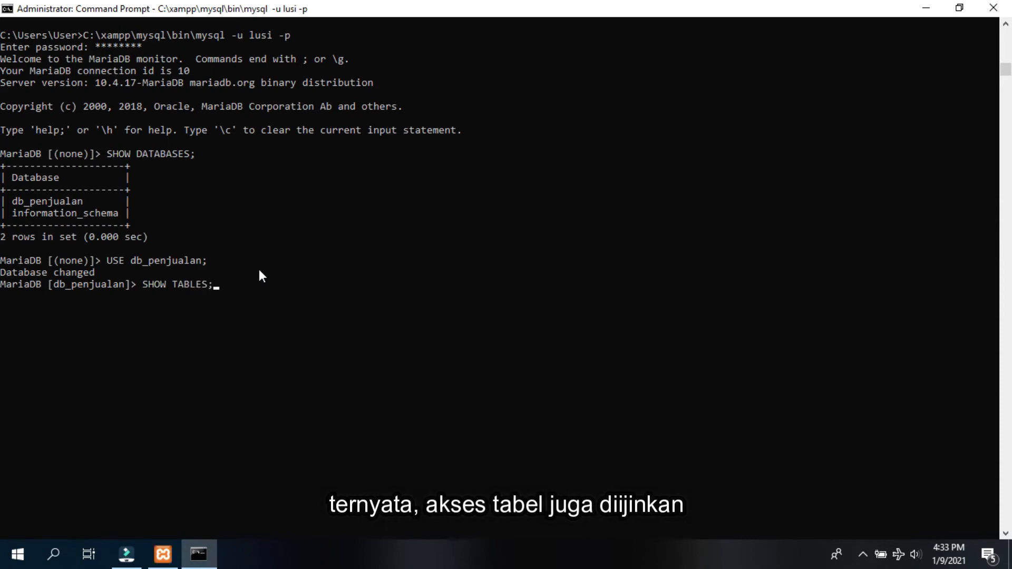
key("Return")
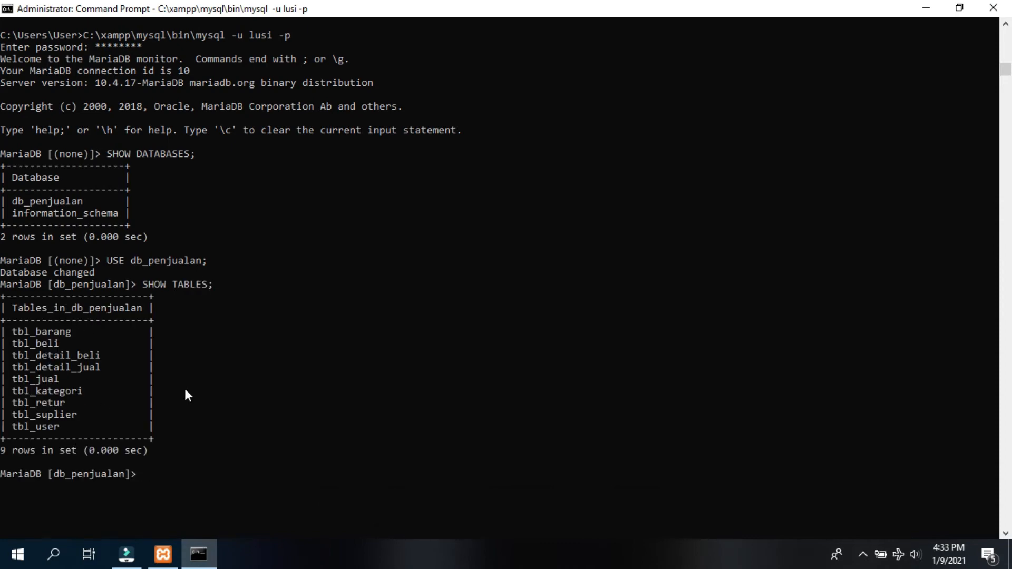
Step: Quit the session and log in through C:\xampp\mysql\bin\mysql as the account with table-level SELECT on tbl_barang, entering the account password
scroll(353, 291, "down", 6)
type("QUIT")
key("Return")
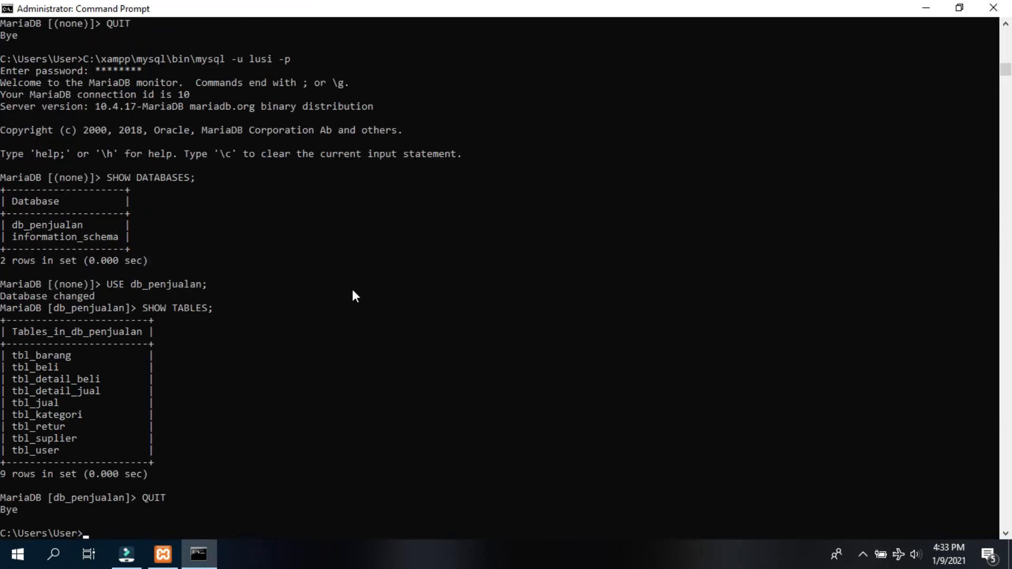
type("C")
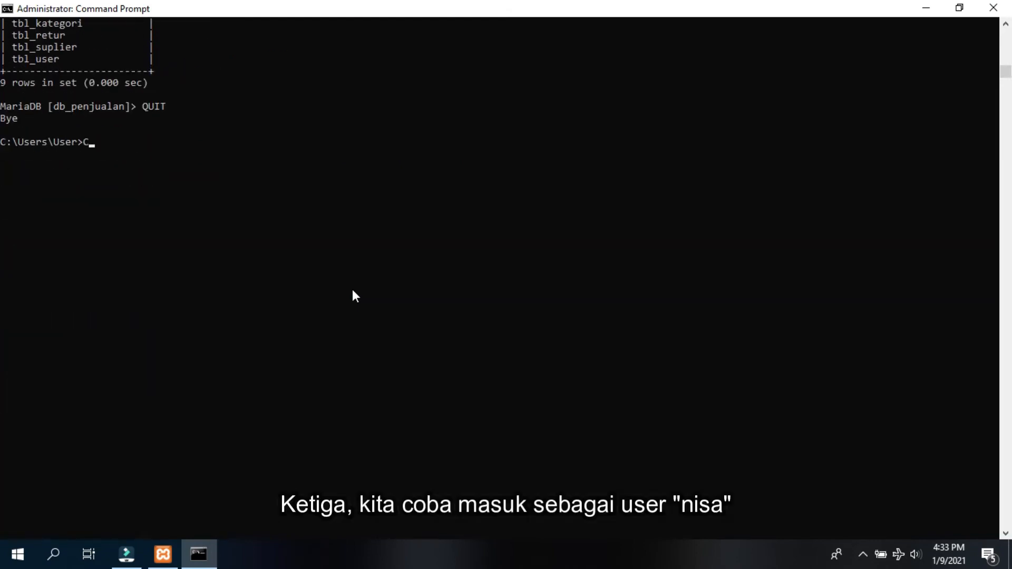
type(":\\xampp\\mysql\\bin")
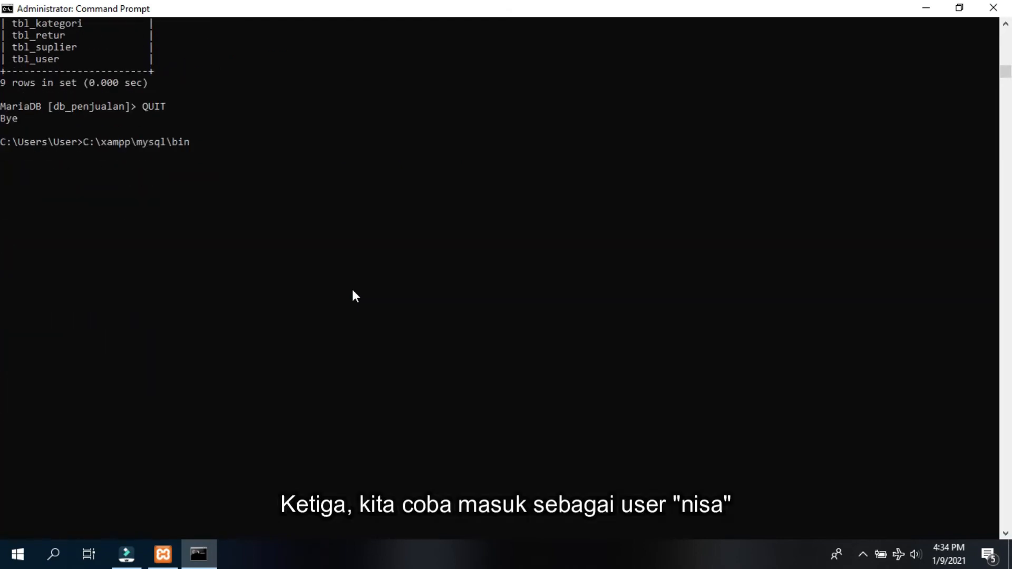
type("\\mysql -u nisa -p")
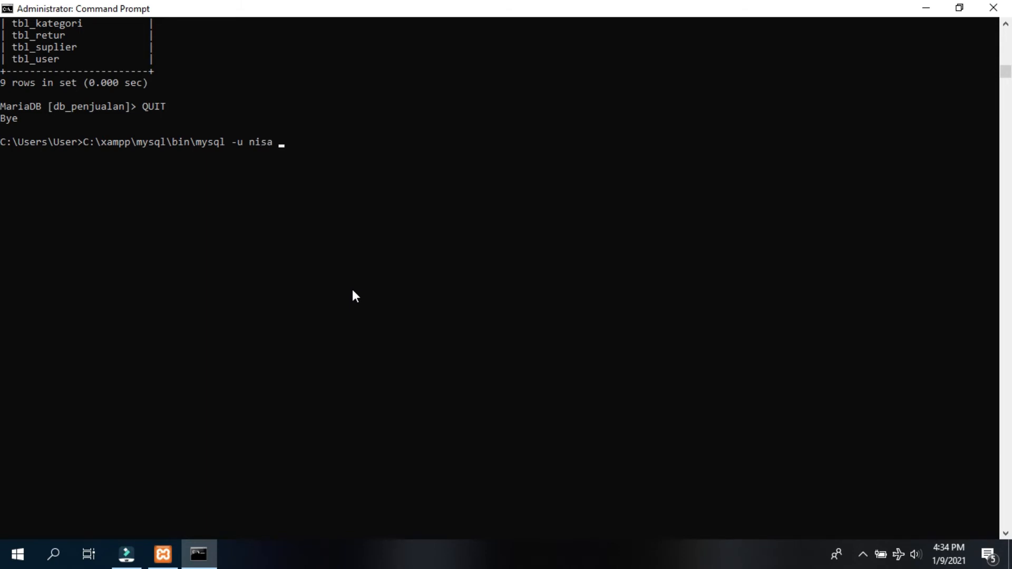
key("Return")
type("********")
key("Return")
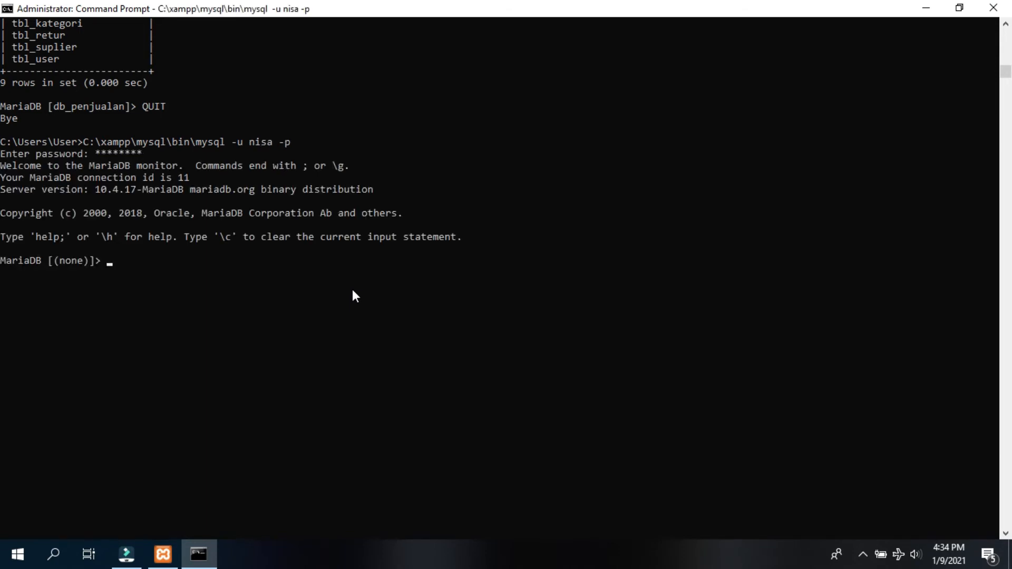
Step: List the databases accessible to the account restricted to tbl_barang with SHOW DATABASES, and switch to db_penjualan
type("SHOW DATABASES;")
key("Return")
type("USE")
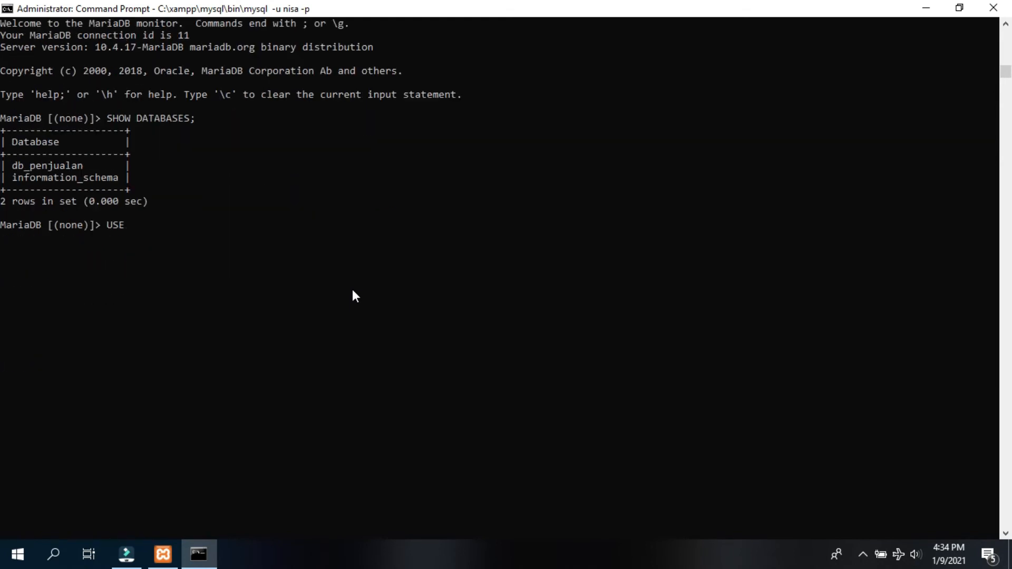
type(" db_penjualan")
key("Return")
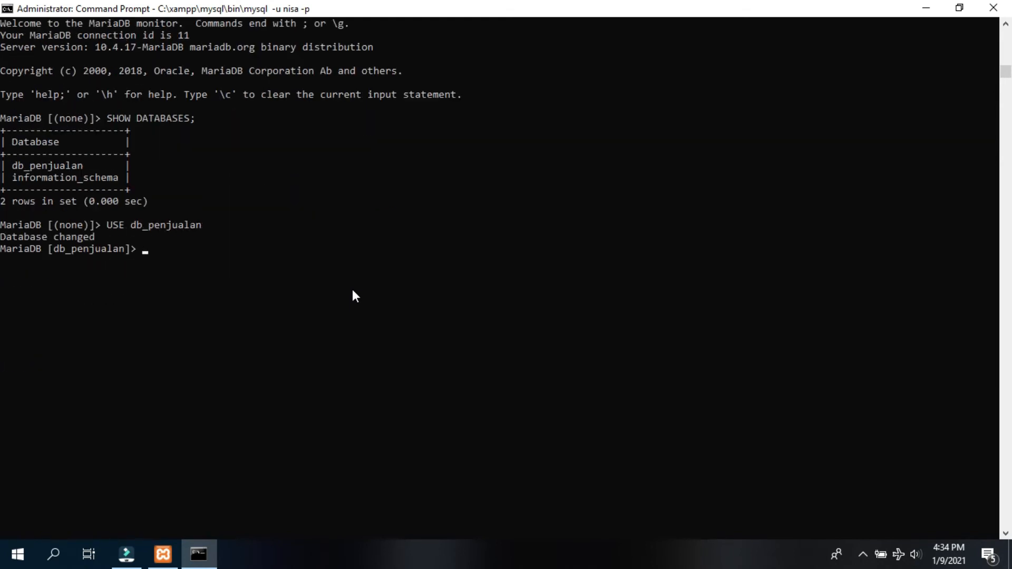
Step: List the accessible tables in db_penjualan with SHOW TABLES, and display all data in tbl_barang with SELECT*FROM tbl_barang
type("SHOW TABLES;")
key("Return")
scroll(347, 281, "down", 3)
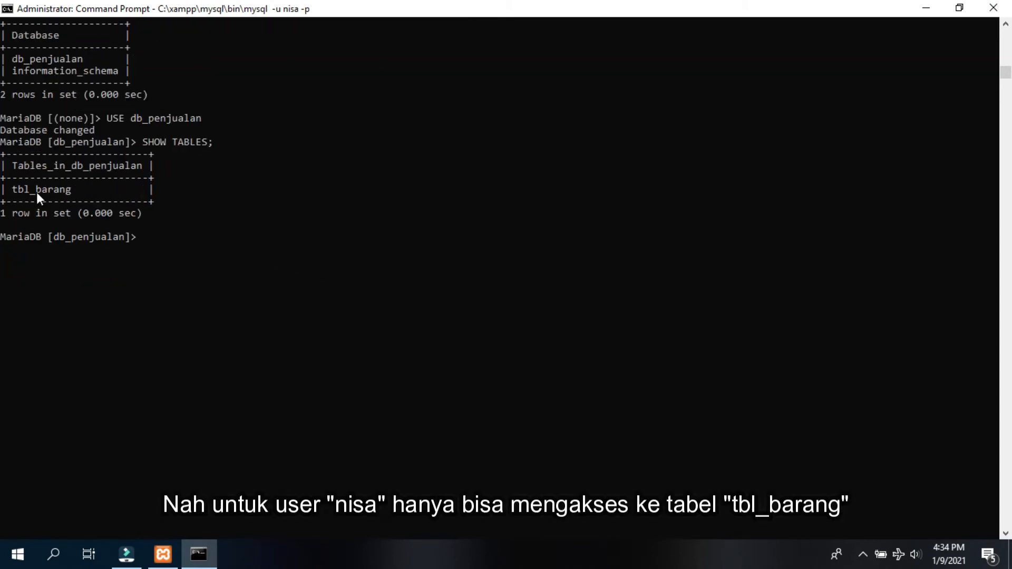
scroll(276, 208, "down", 2)
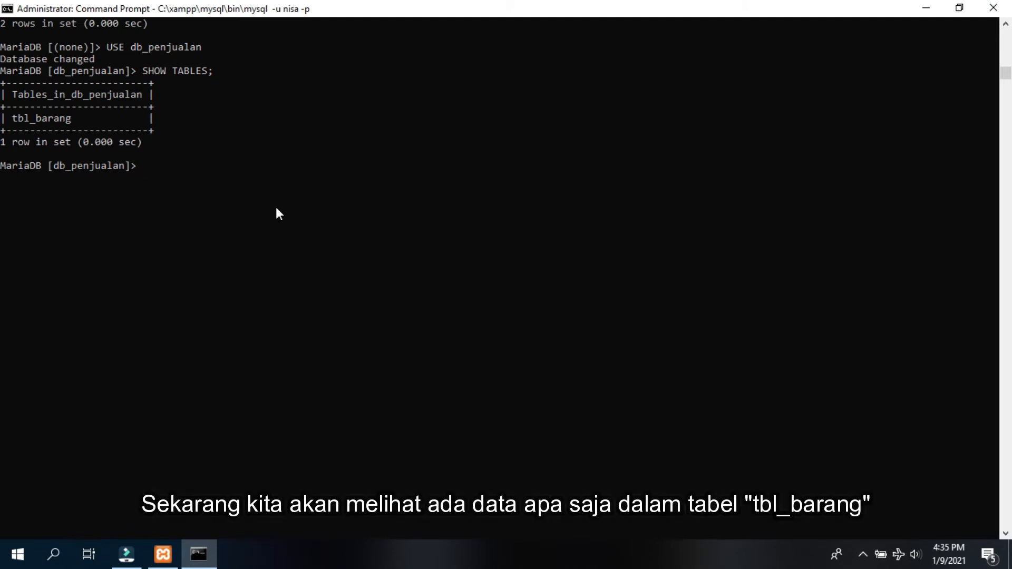
type("SELECT*FROM tbl_barang;")
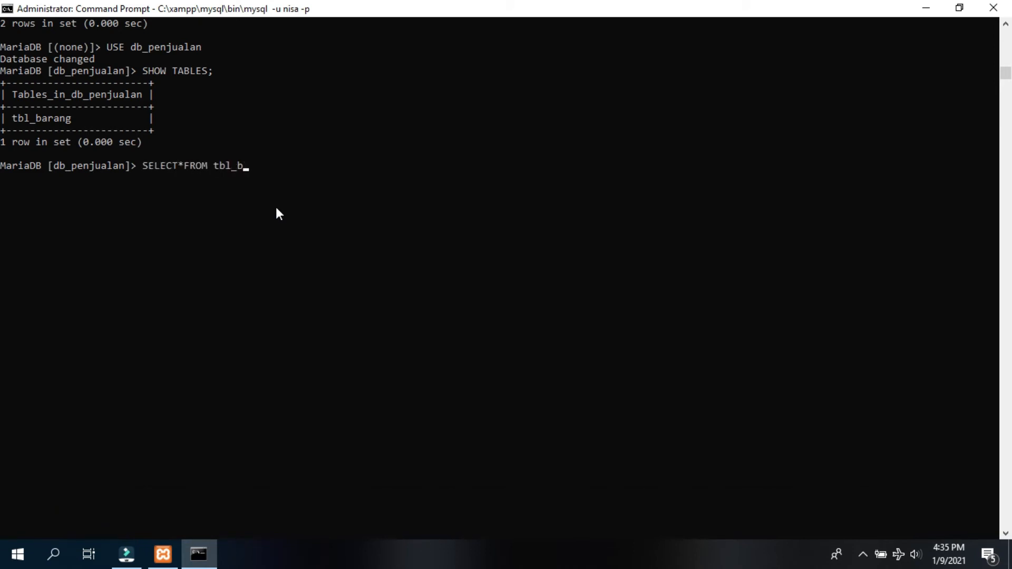
key("Return")
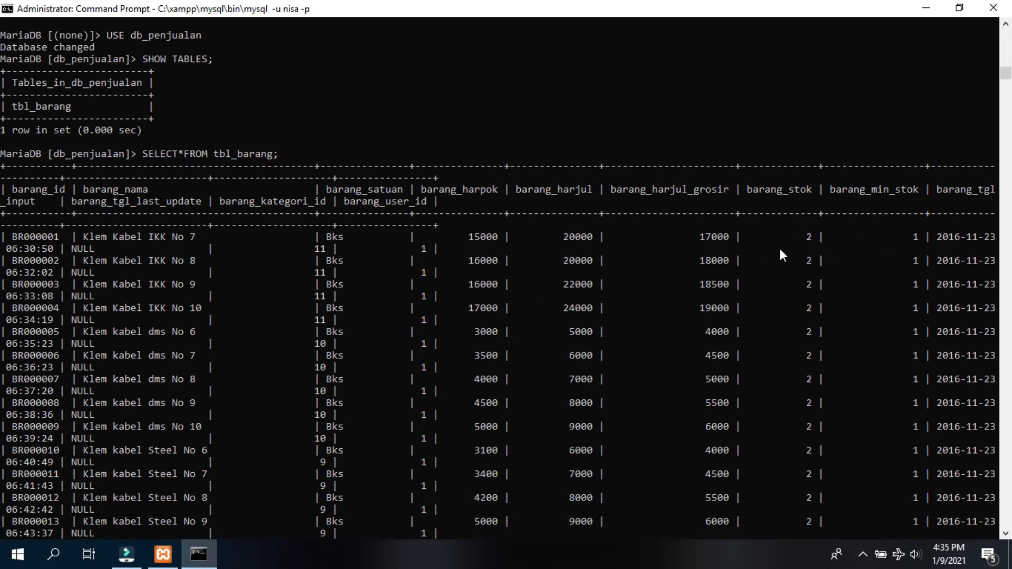
Step: Quit the session and log in through C:\xampp\mysql\bin\mysql as the account with column-level SELECT on tbl_barang, entering the account password
type("QUIT")
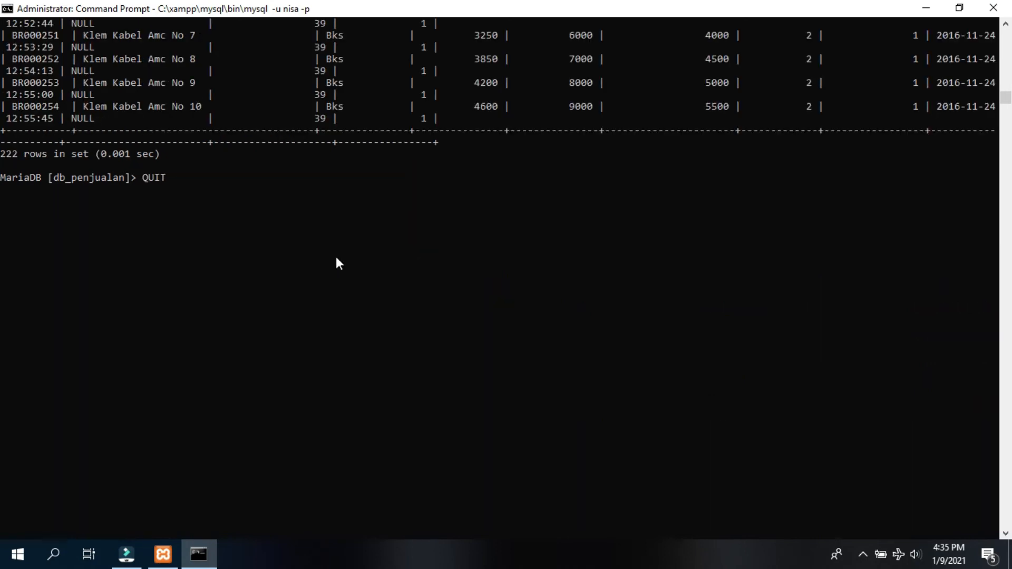
key("Return")
type("C:\\x")
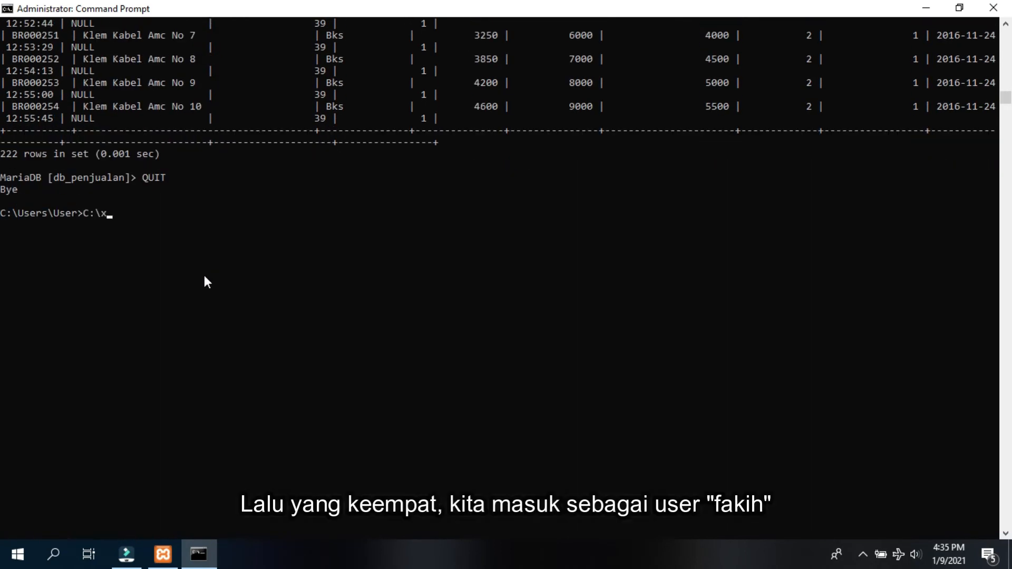
type("ampp\\mysql\\bin\\mysql -u fakih -p")
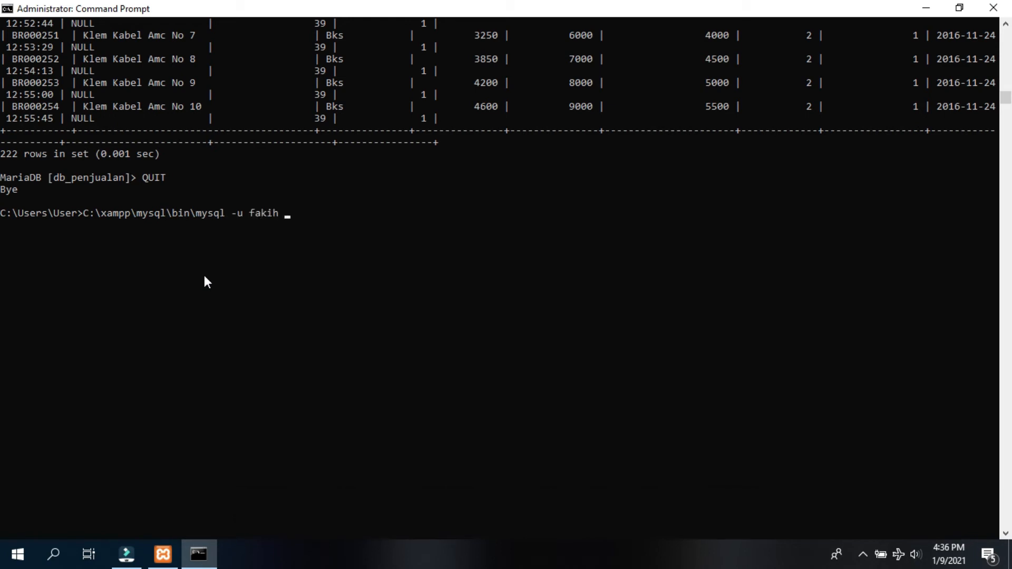
key("Return")
type("*********")
key("Return")
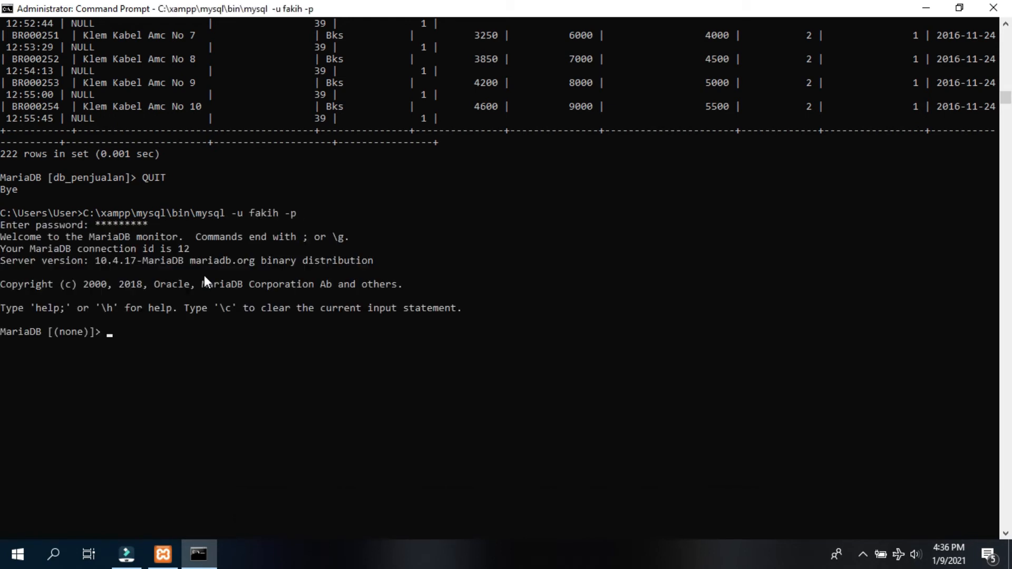
Step: List the databases accessible to the account with column-level access using SHOW DATABASES, and switch to db_penjualan
scroll(204, 275, "down", 4)
type("SHOW DATABASES;")
key("Return")
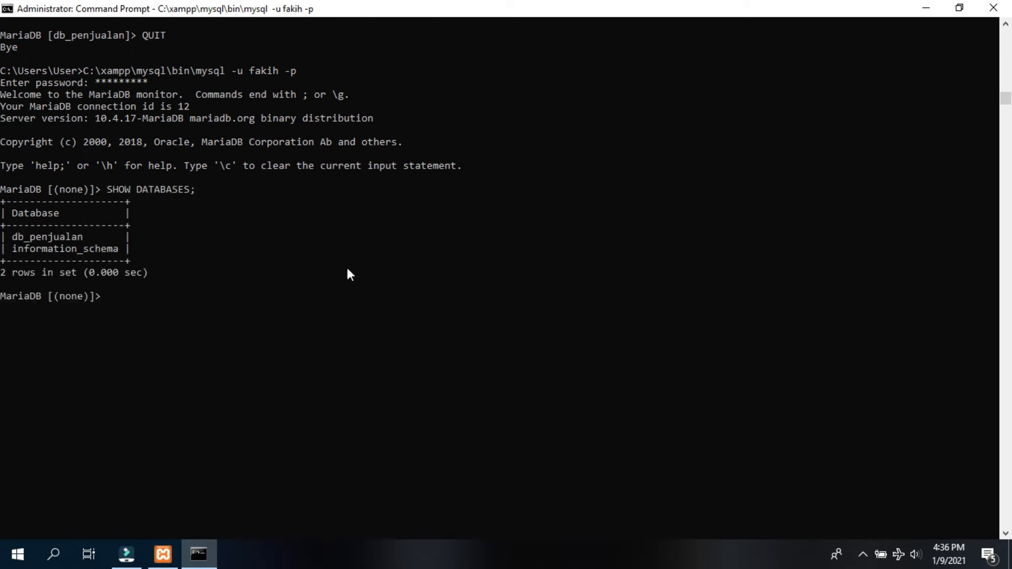
scroll(612, 167, "down", 3)
type("USE db_penjualan;")
key("Return")
Step: List the accessible tables with SHOW TABLES, and try to query every column with SELECT*FROM tbl_barang
type("SHOW TABLE")
key("Return")
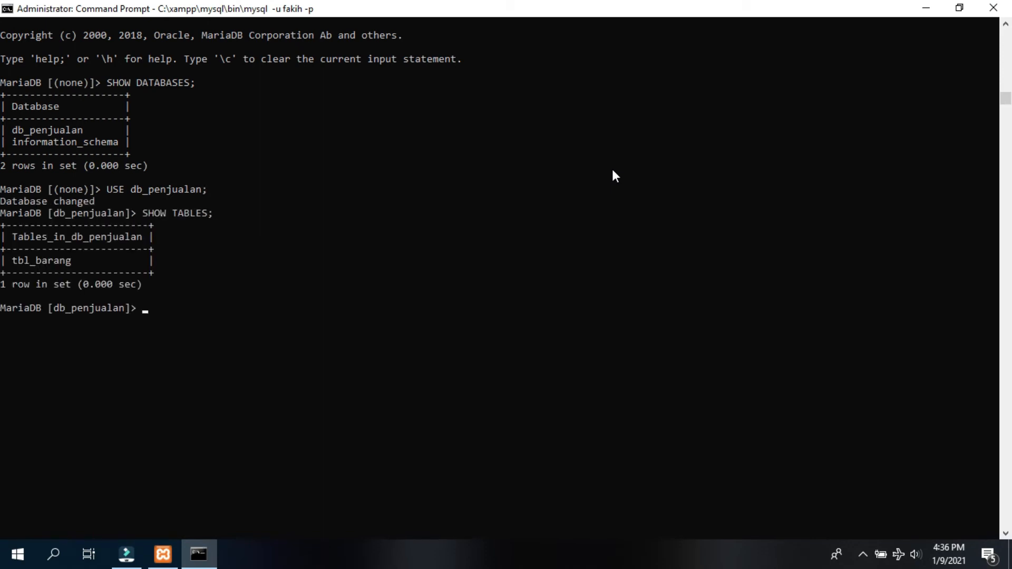
scroll(614, 171, "down", 3)
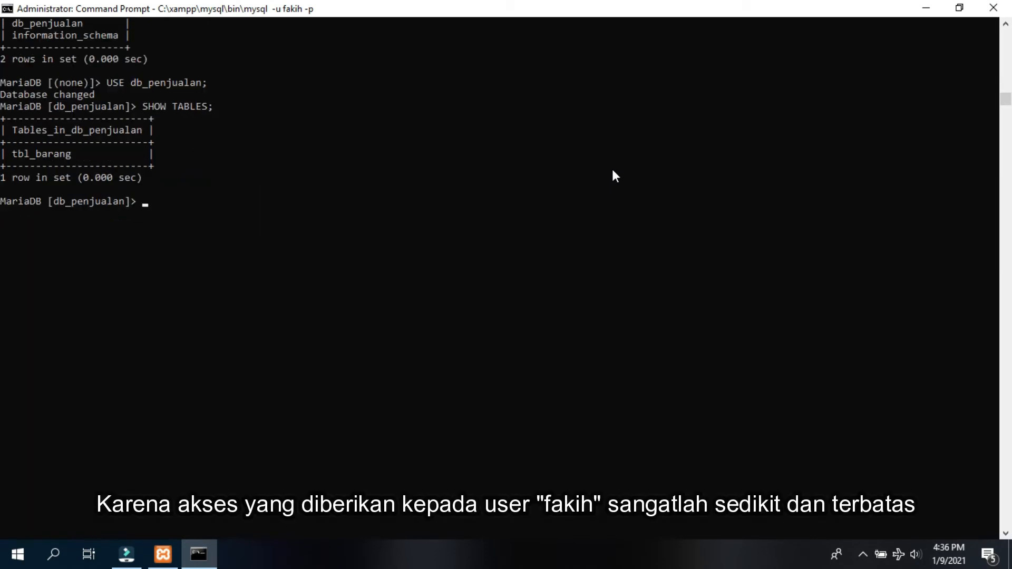
type("SELECT*FROM tbl_barang")
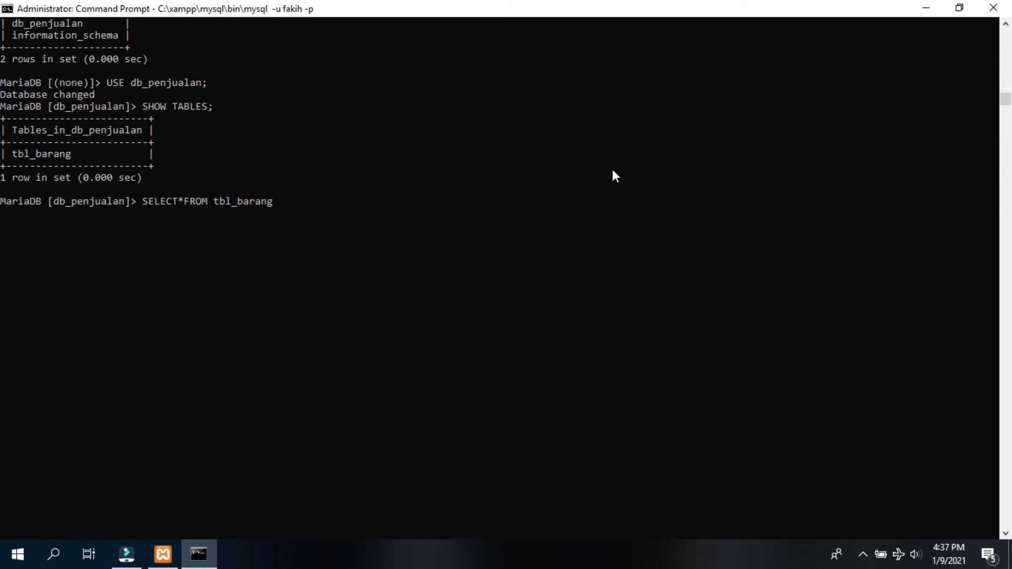
type(";")
key("Return")
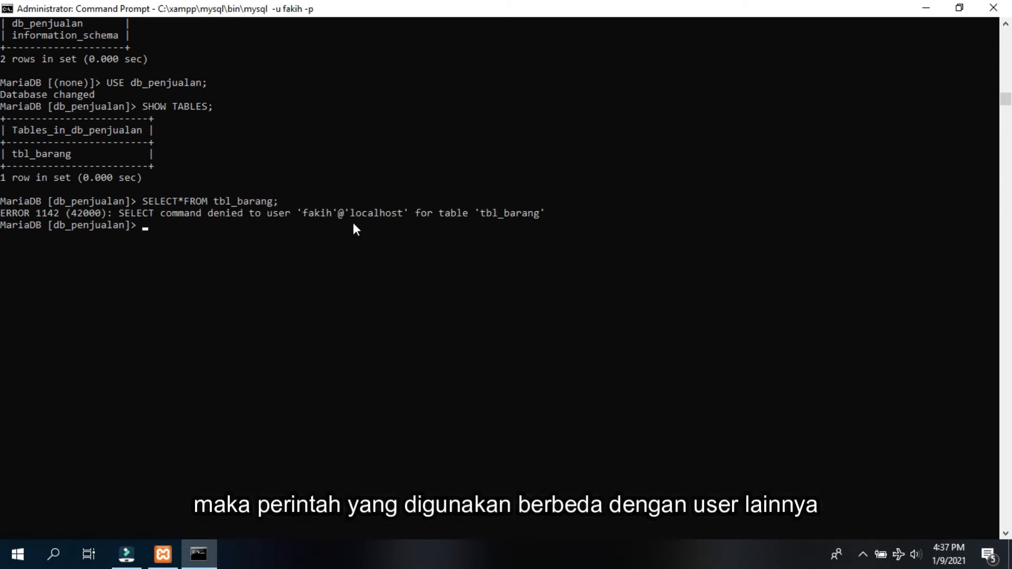
Step: Query only barang_id, barang_nama and barang_satuan from tbl_barang, and look through the returned rows
type("SELEC")
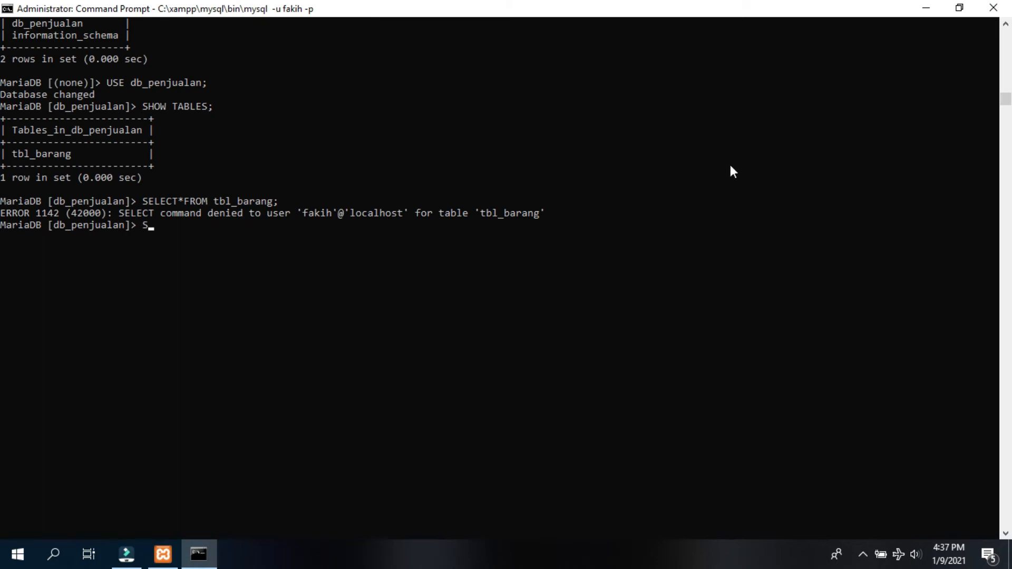
type("T barang_id, barang_nama, barang_satuan FROM")
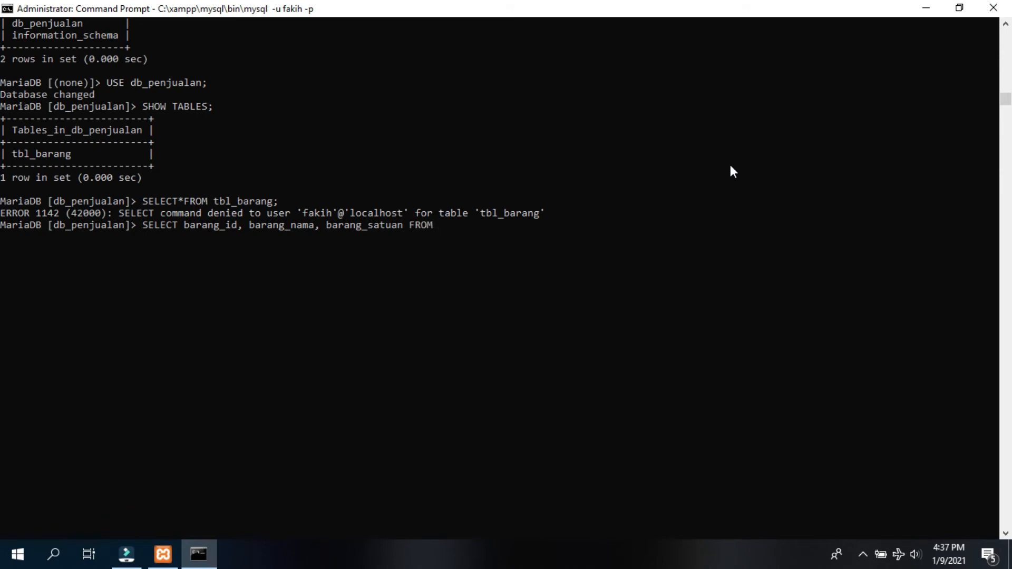
type(" tbl_barang;")
key("Return")
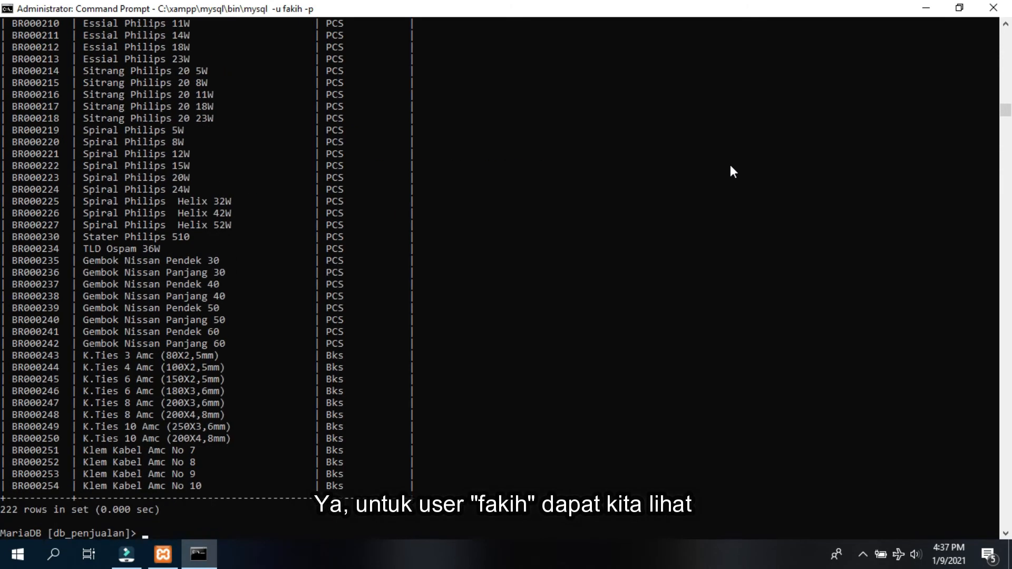
scroll(814, 201, "up", 20)
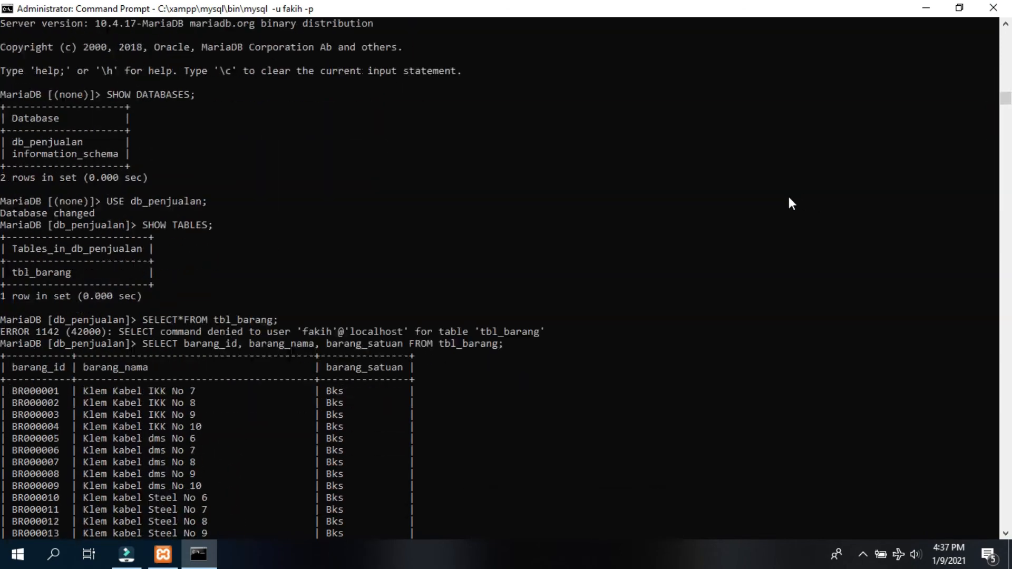
scroll(46, 330, "down", 2)
scroll(355, 347, "down", 20)
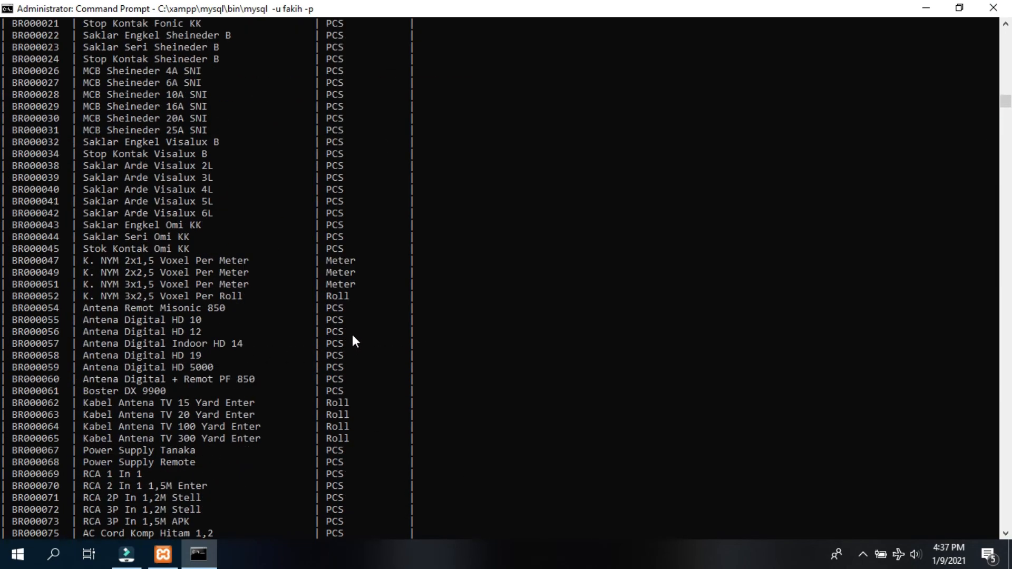
scroll(355, 345, "down", 20)
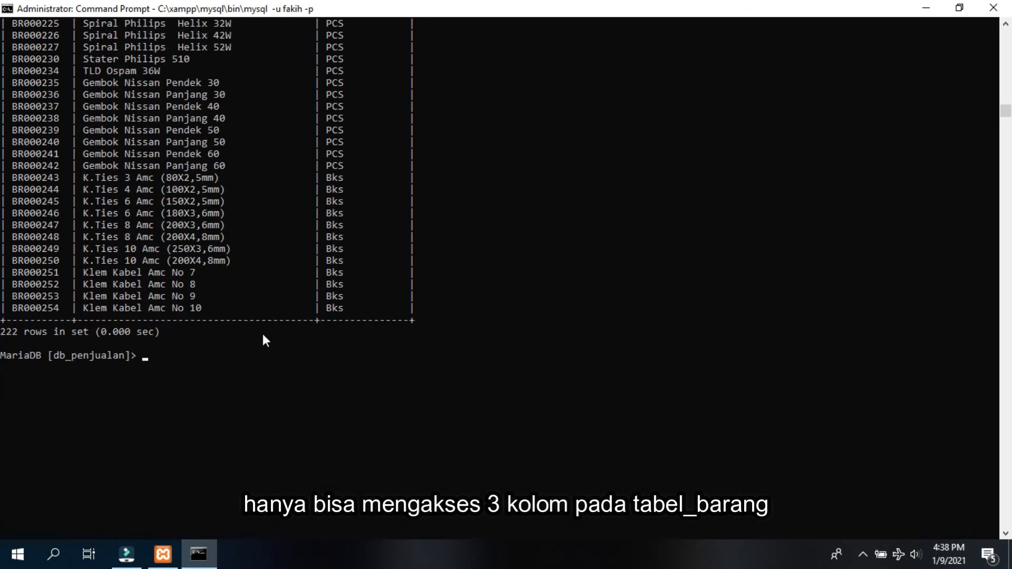
Step: Quit the column-restricted session and log in through C:\xampp\mysql\bin\mysql as root
type("QUIT")
key("Return")
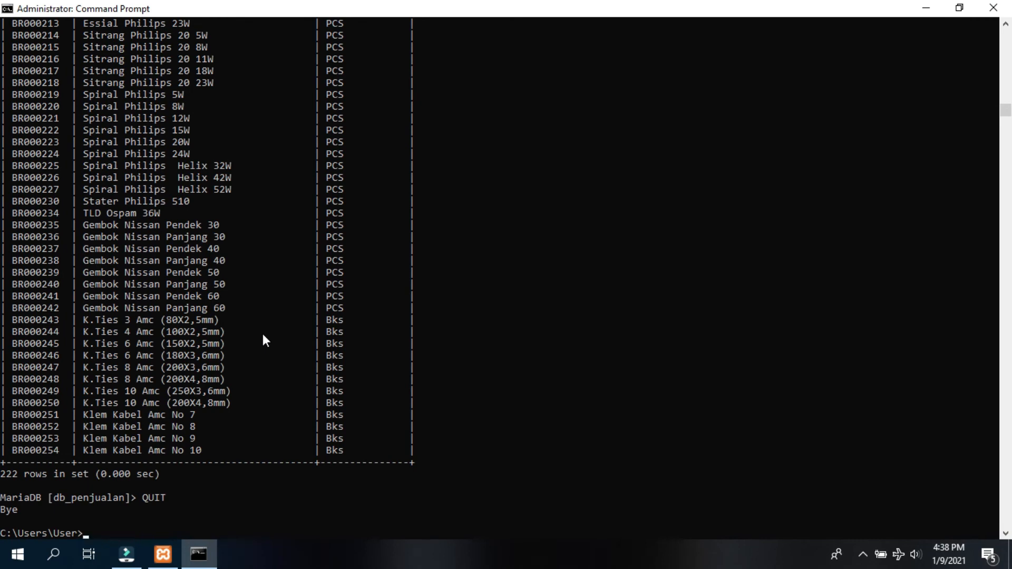
scroll(263, 341, "down", 6)
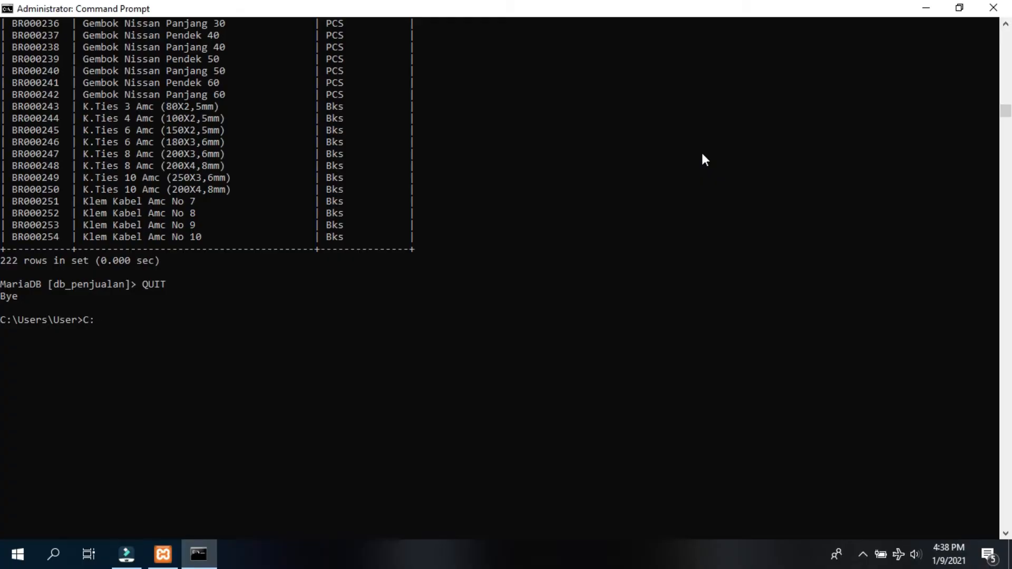
type("\\xampp\\mysql\\bin\\mysql -u root")
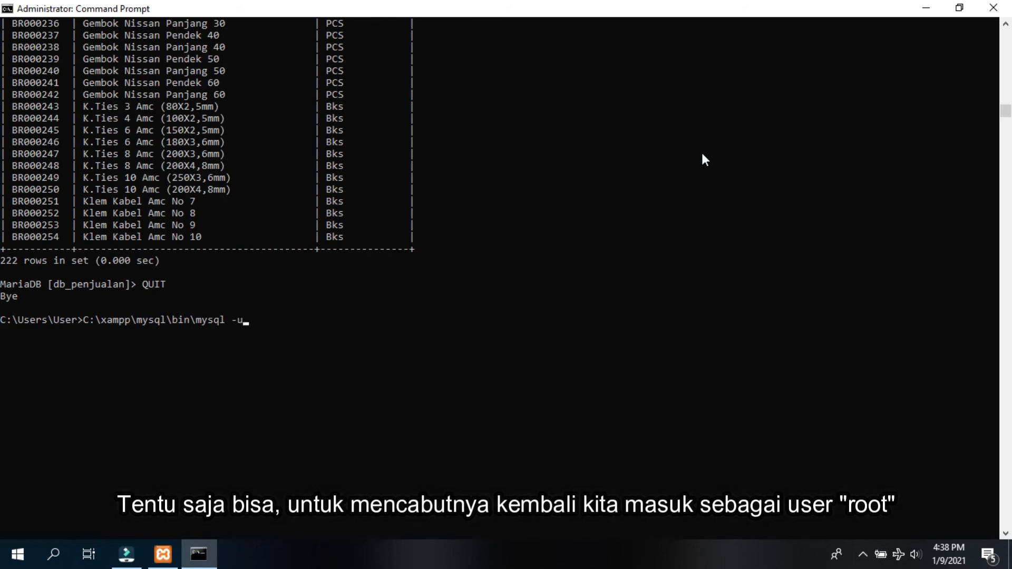
key("Return")
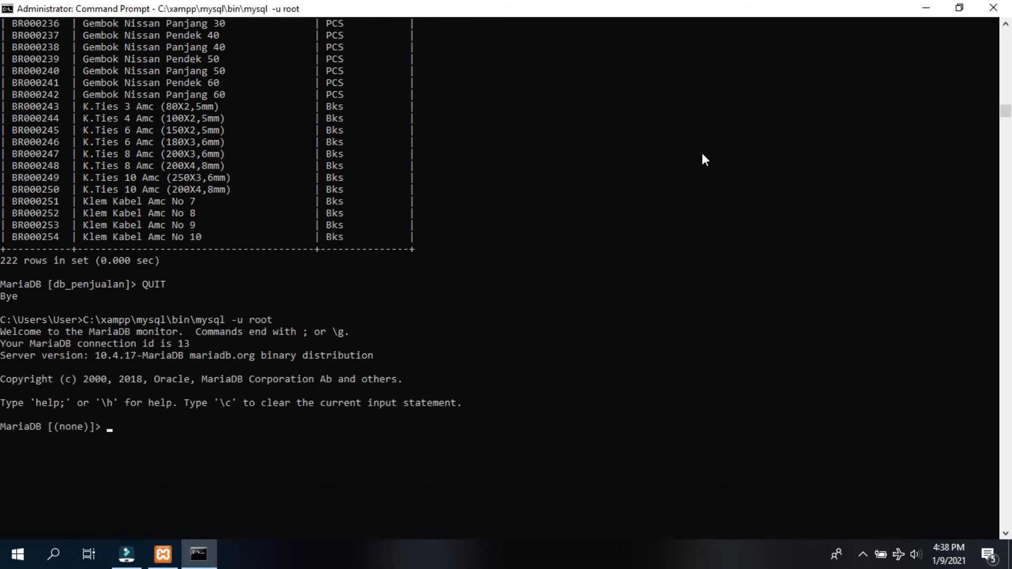
Step: Revoke ALL privileges on db_penjualan.* from the localhost account that has database-level access
scroll(712, 159, "down", 5)
type("REVOKE")
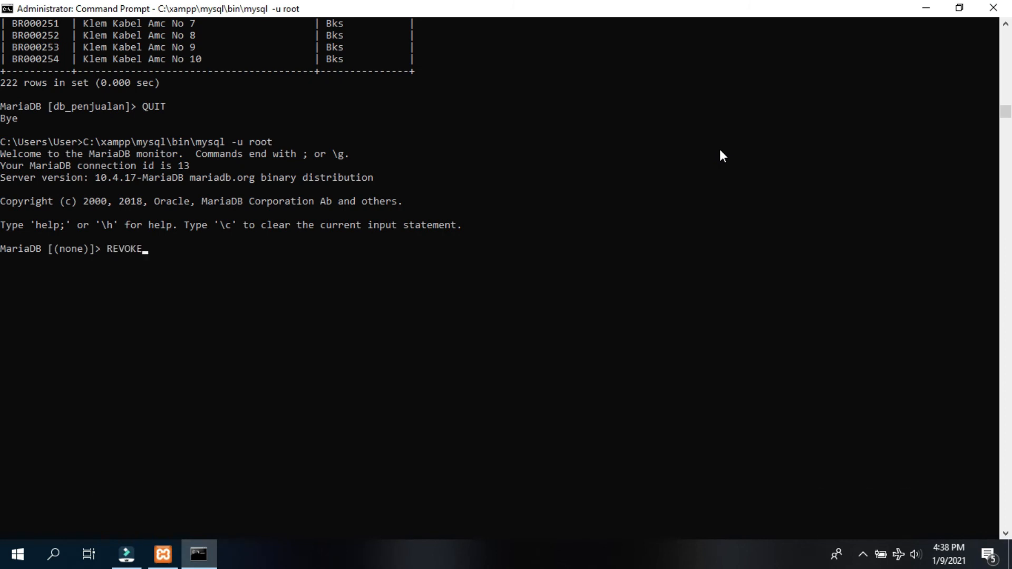
type(" ALL ON")
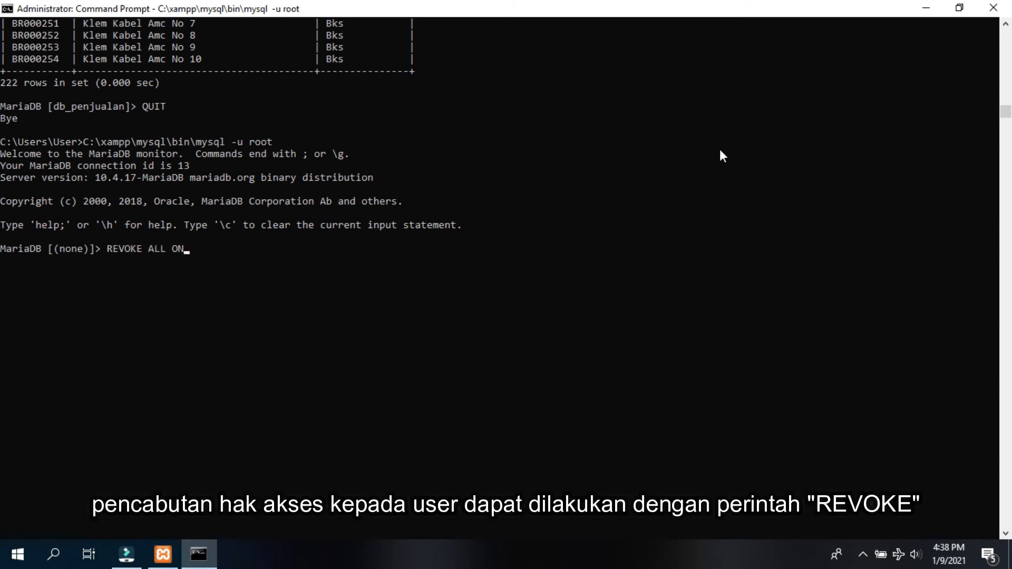
type(" db_penjualan.* FROM 'lusi'@'localhost';")
key("Return")
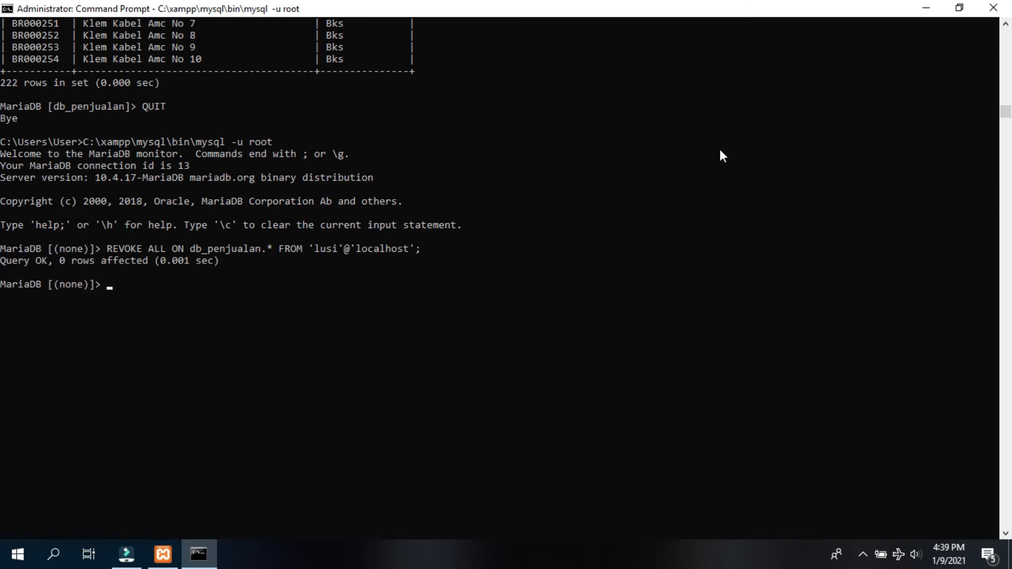
Step: List the grants of that localhost account with SHOW GRANTS FOR, and examine which privileges remain
type("SHOW GRANTS FOR 'lusi'@'localhost'")
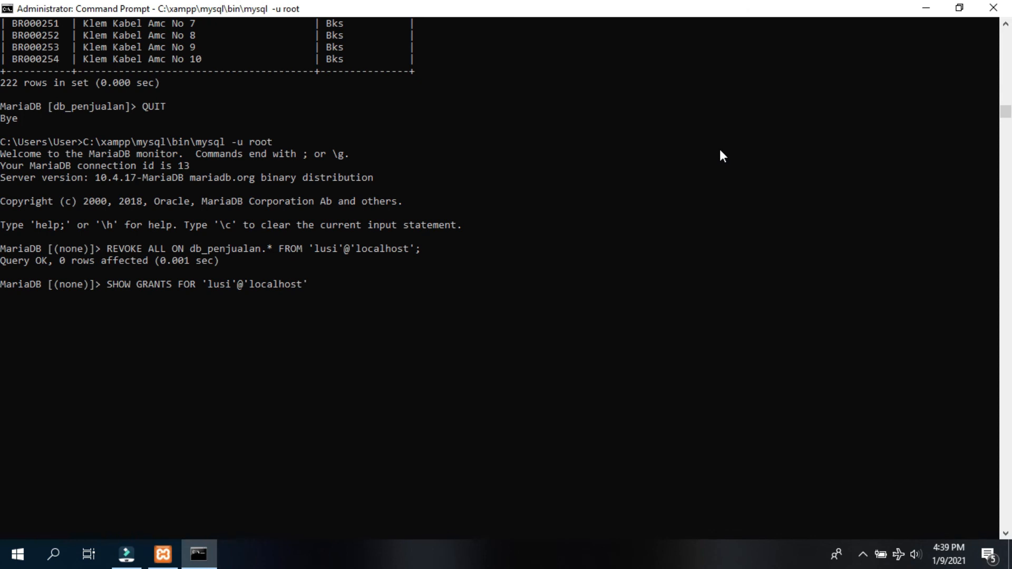
type(";")
key("Return")
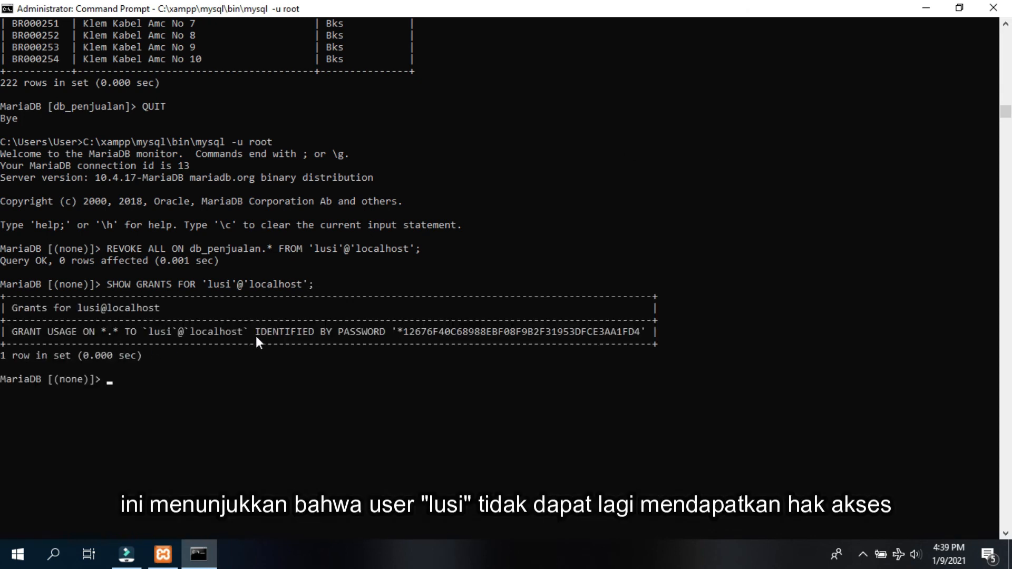
scroll(813, 314, "down", 2)
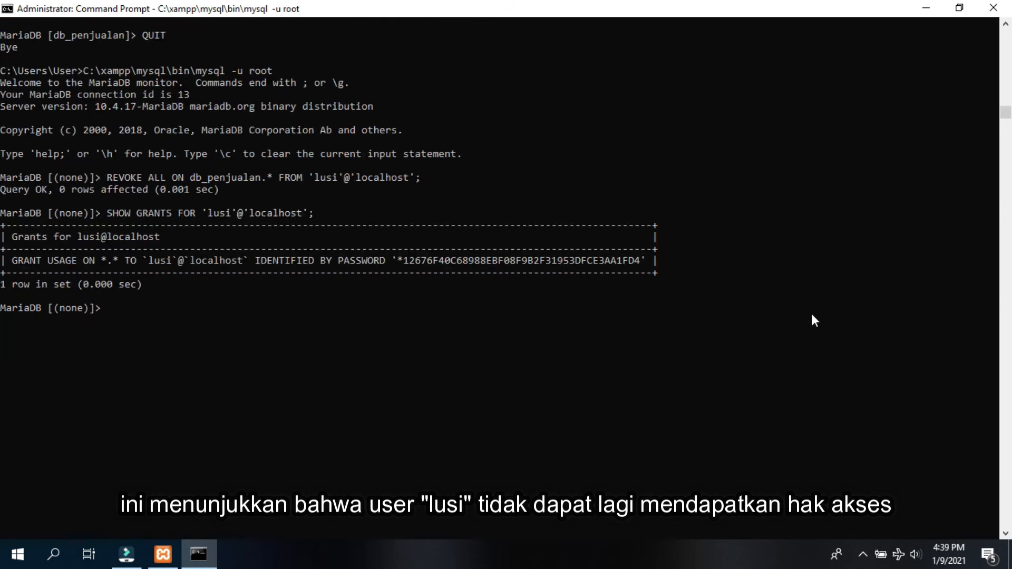
Step: Quit the root MariaDB session and exit the Command Prompt
type("QUIT")
key("Return")
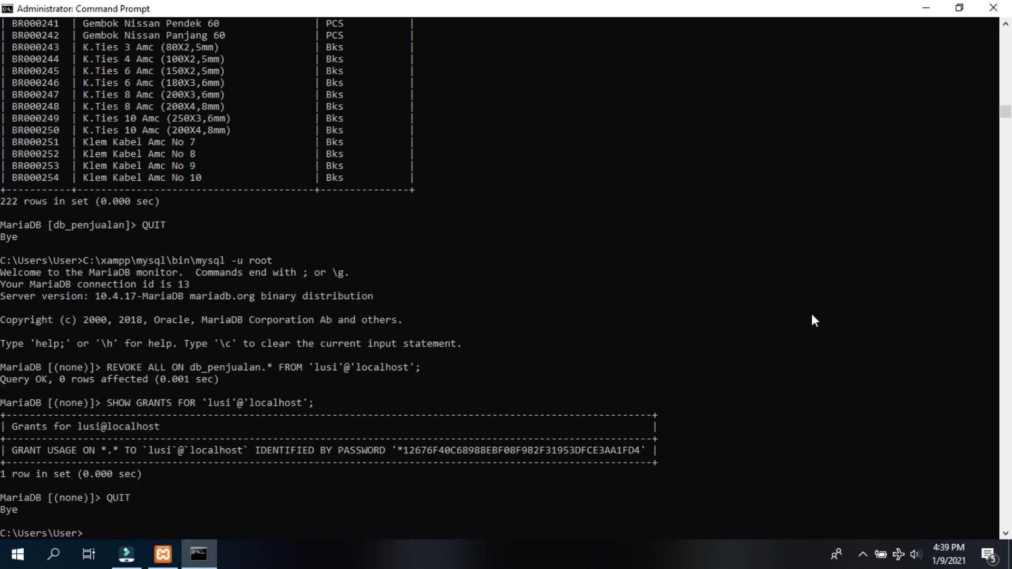
type("EXIT")
key("Return")
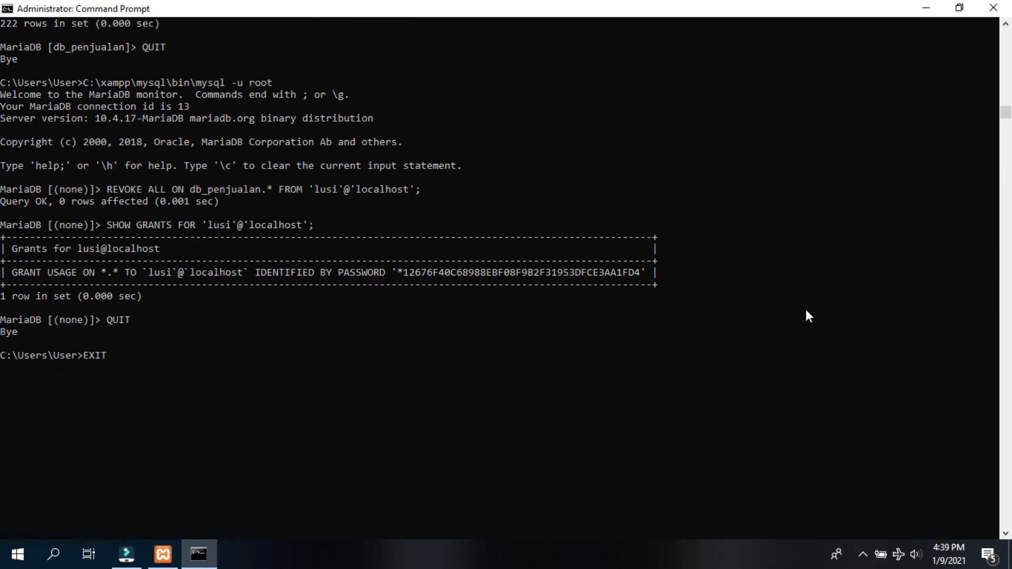
Step: Switch to the XAMPP Control Panel, stop the MySQL and Apache modules, and minimize its window
left_click(163, 555)
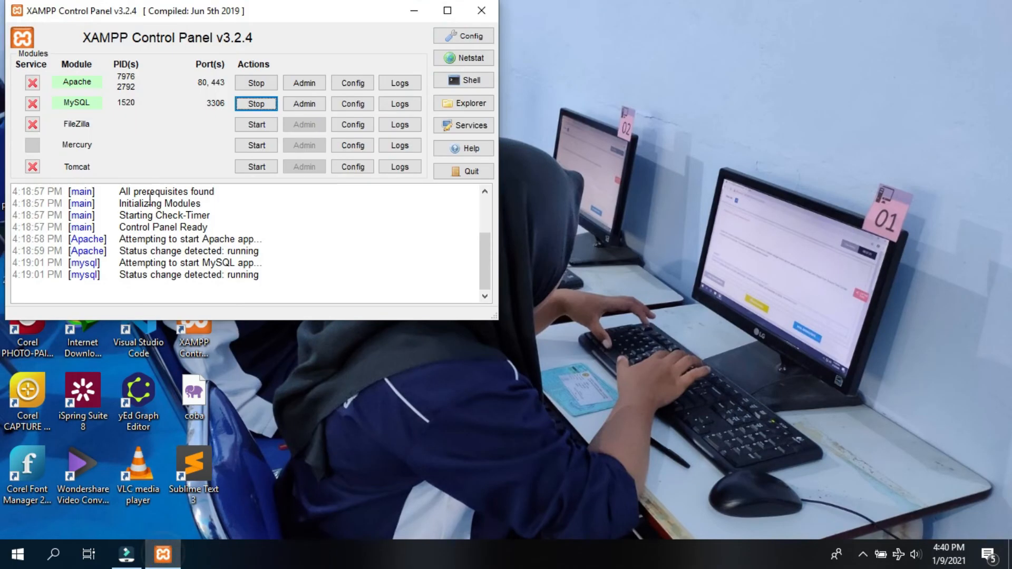
left_click(255, 103)
left_click(254, 84)
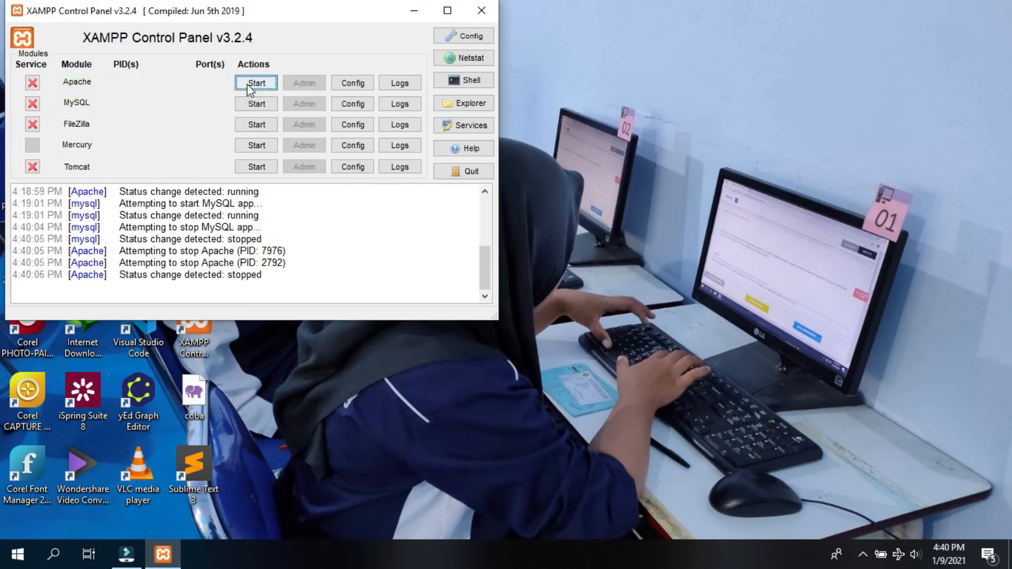
left_click(415, 11)
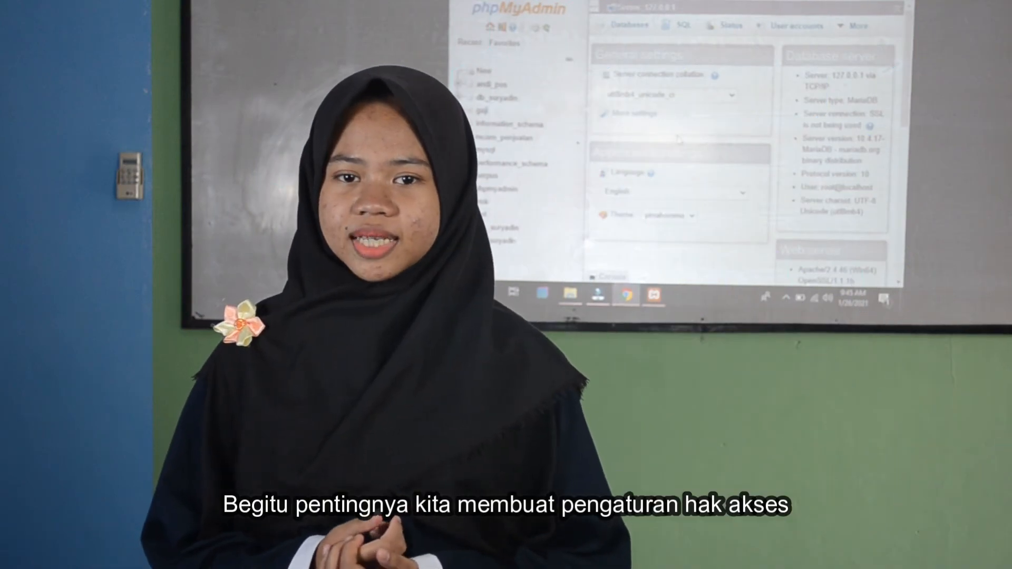